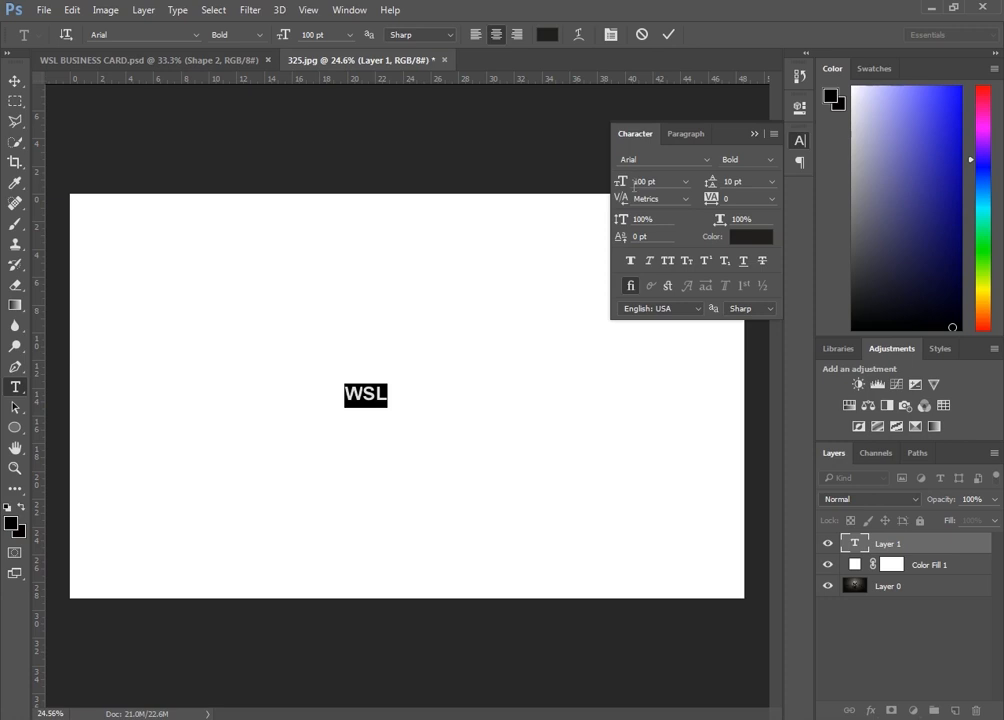
# Enlarge the WSL text to 1296 pt and commit the text edit
pyautogui.write('824')
pyautogui.press('Return')
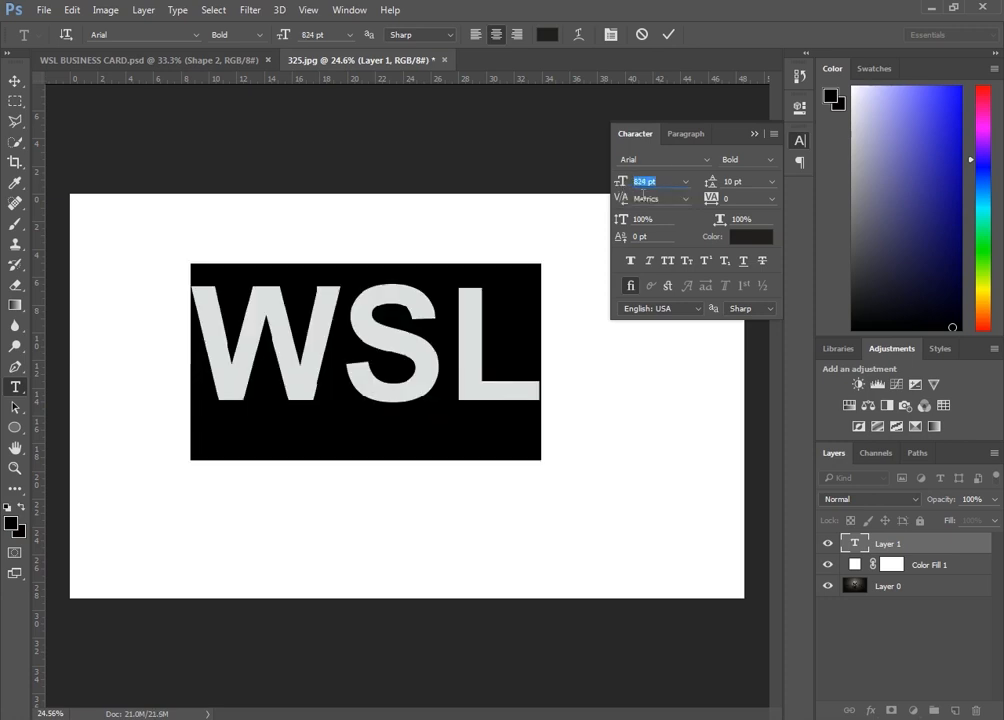
pyautogui.moveTo(619, 186); pyautogui.dragTo(713, 186)
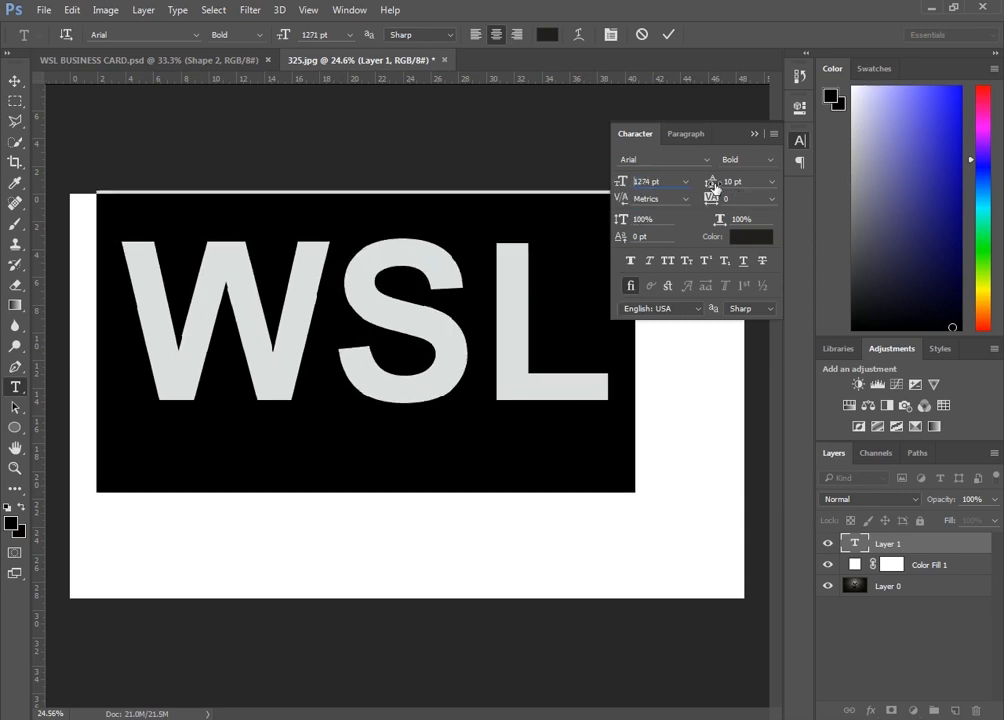
pyautogui.click(669, 37)
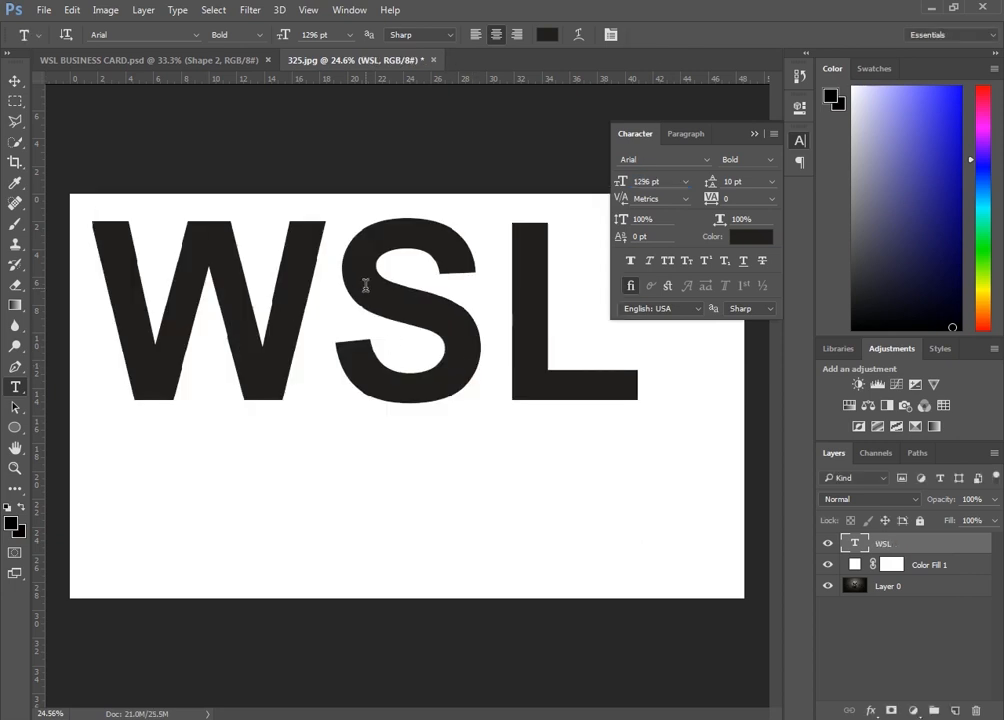
# Move the WSL text lower on the card and change its font to Ethnocentric
pyautogui.click(16, 81)
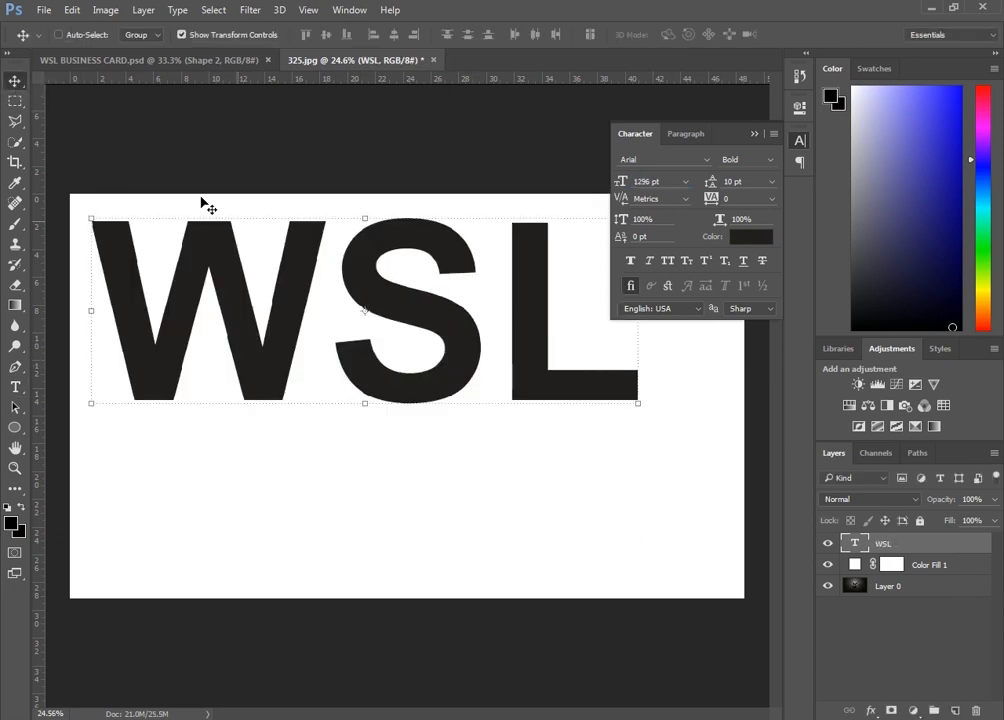
pyautogui.moveTo(499, 351); pyautogui.dragTo(501, 416)
pyautogui.click(643, 161)
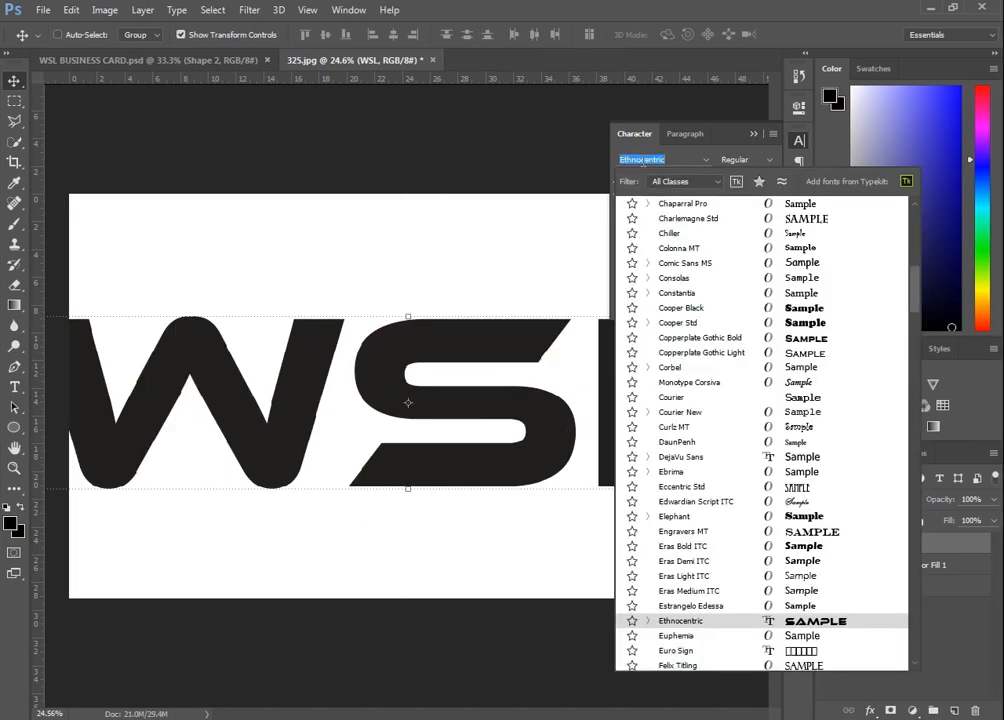
pyautogui.click(776, 622)
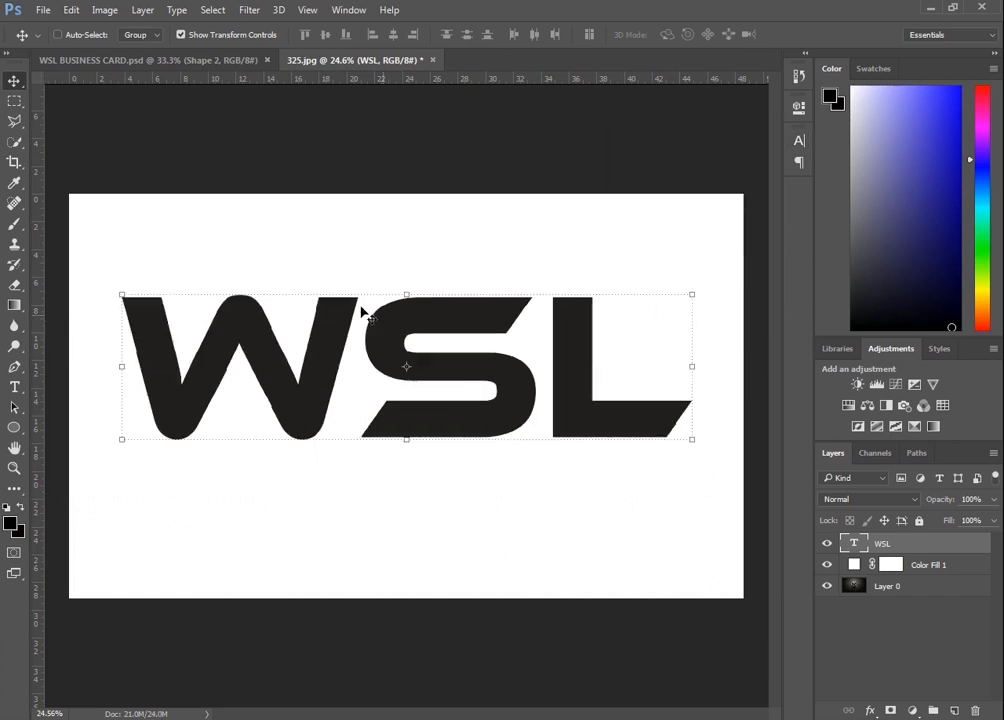
# Rasterize the WSL type layer and cut the letter L onto its own layer
pyautogui.rightClick(923, 549)
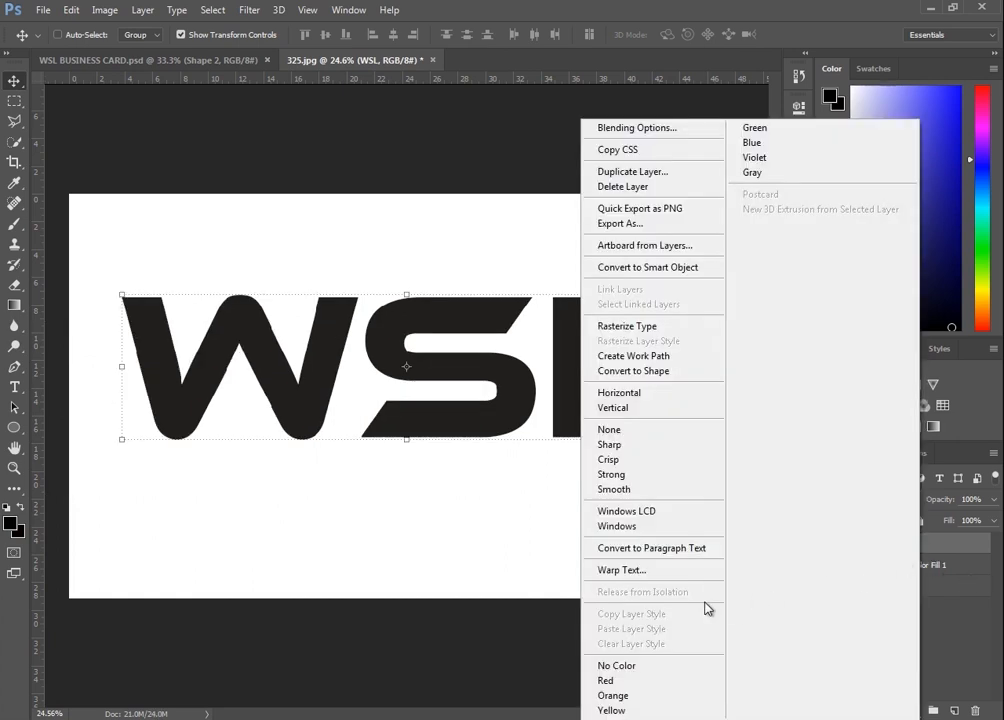
pyautogui.click(645, 327)
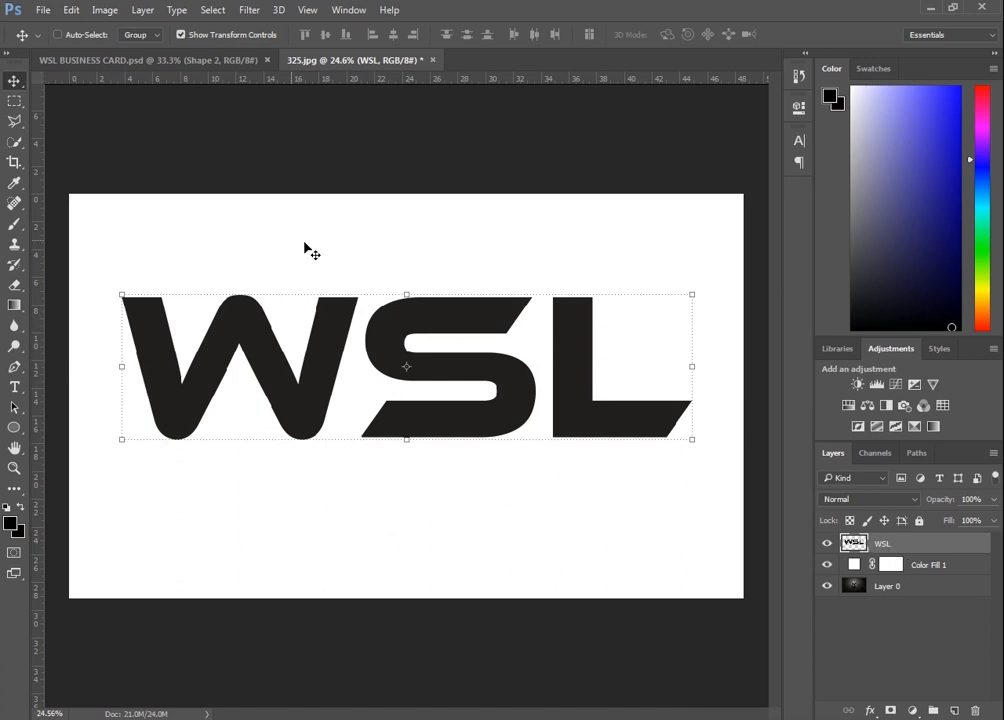
pyautogui.click(8, 101)
pyautogui.moveTo(547, 284); pyautogui.dragTo(722, 485)
pyautogui.rightClick(602, 410)
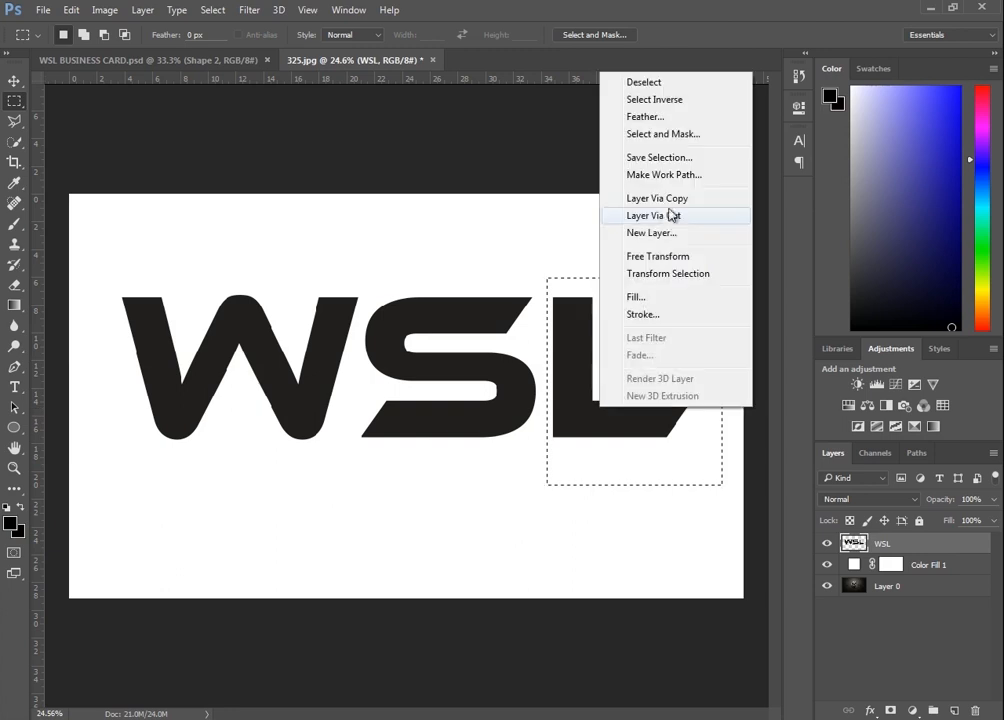
pyautogui.click(664, 216)
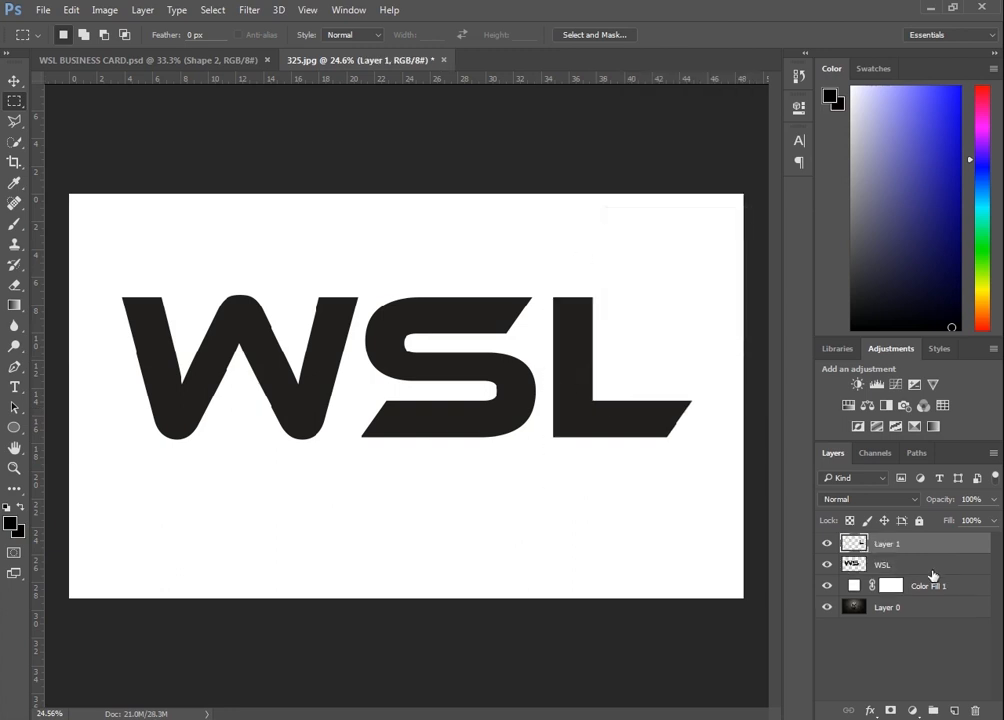
# Cut the letter W from the WSL layer onto its own layer
pyautogui.click(914, 567)
pyautogui.moveTo(108, 271); pyautogui.dragTo(362, 479)
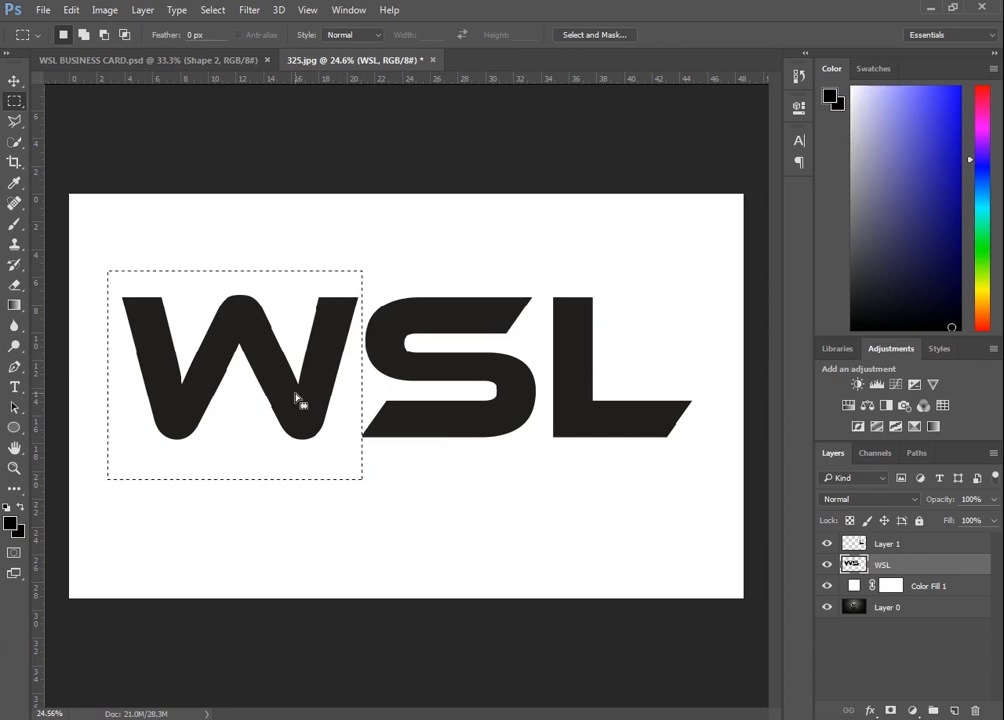
pyautogui.rightClick(296, 398)
pyautogui.click(387, 202)
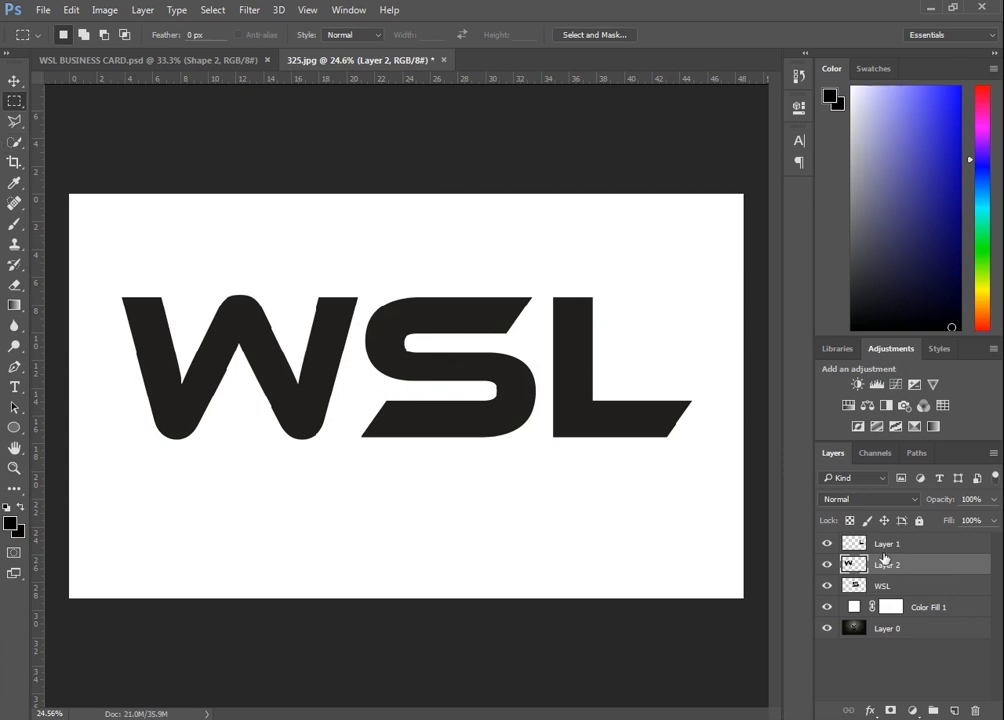
# Nudge the W layer to the right so it overlaps the S
pyautogui.click(894, 590)
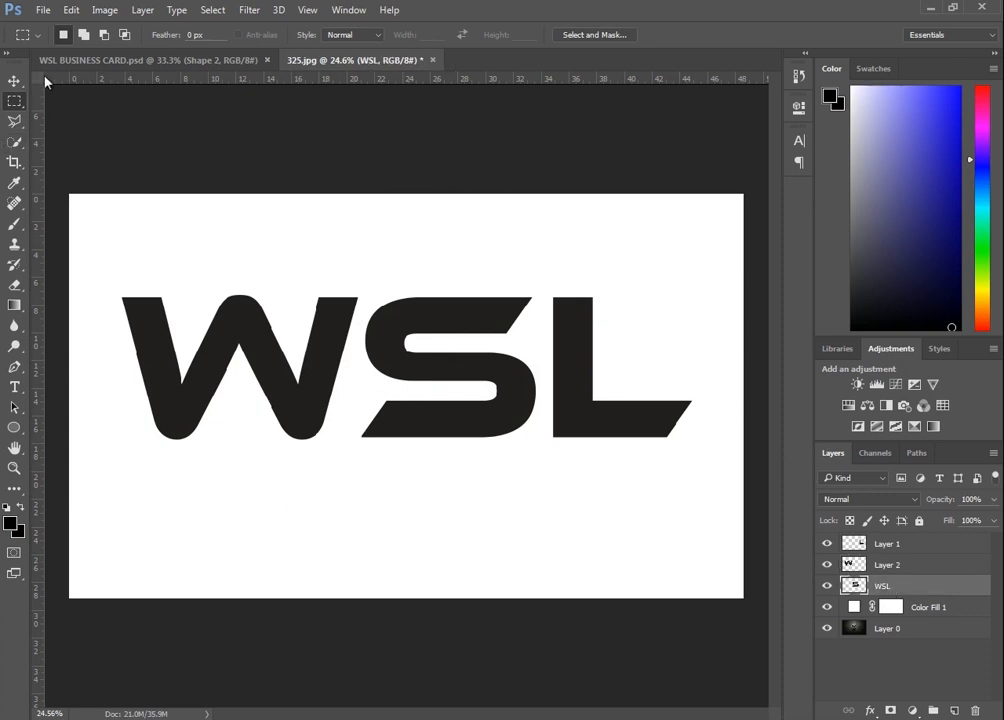
pyautogui.click(14, 81)
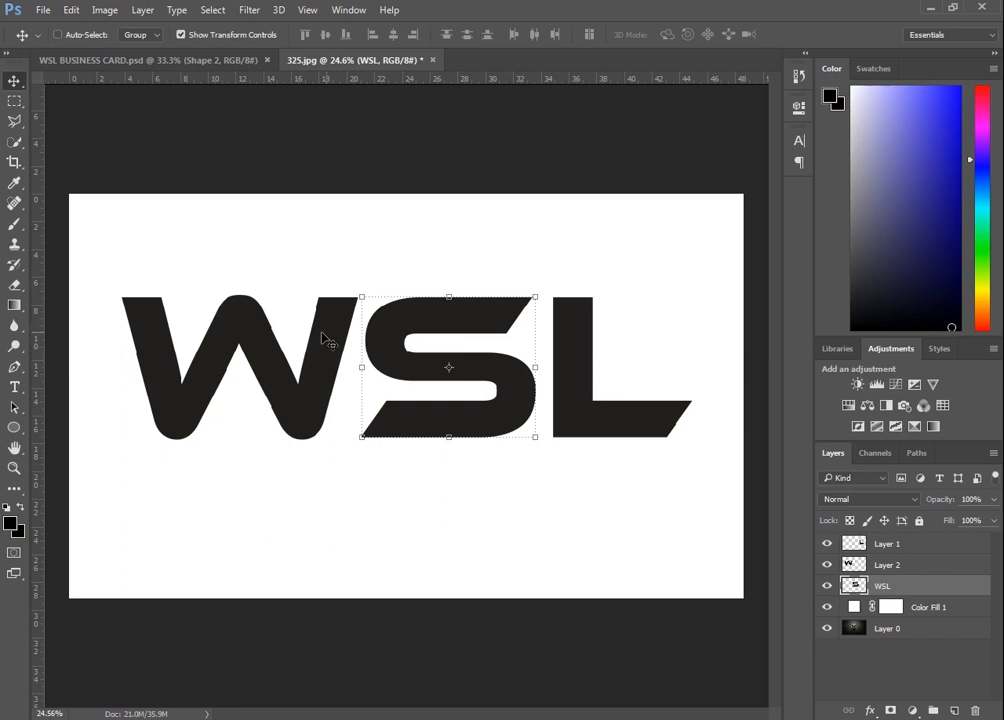
pyautogui.rightClick(288, 379)
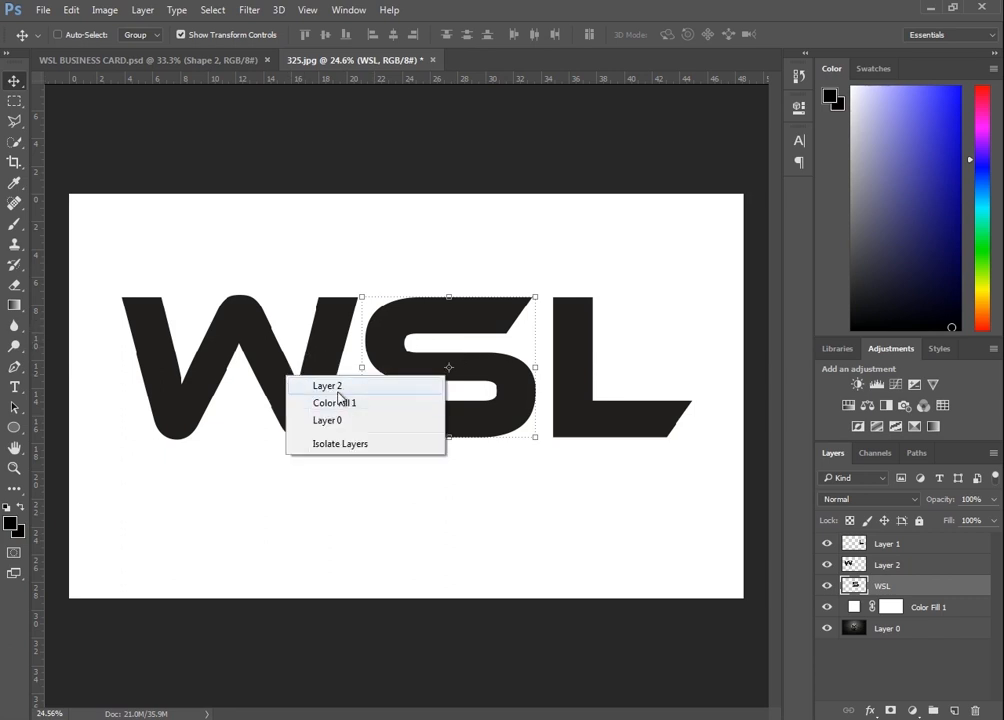
pyautogui.click(336, 386)
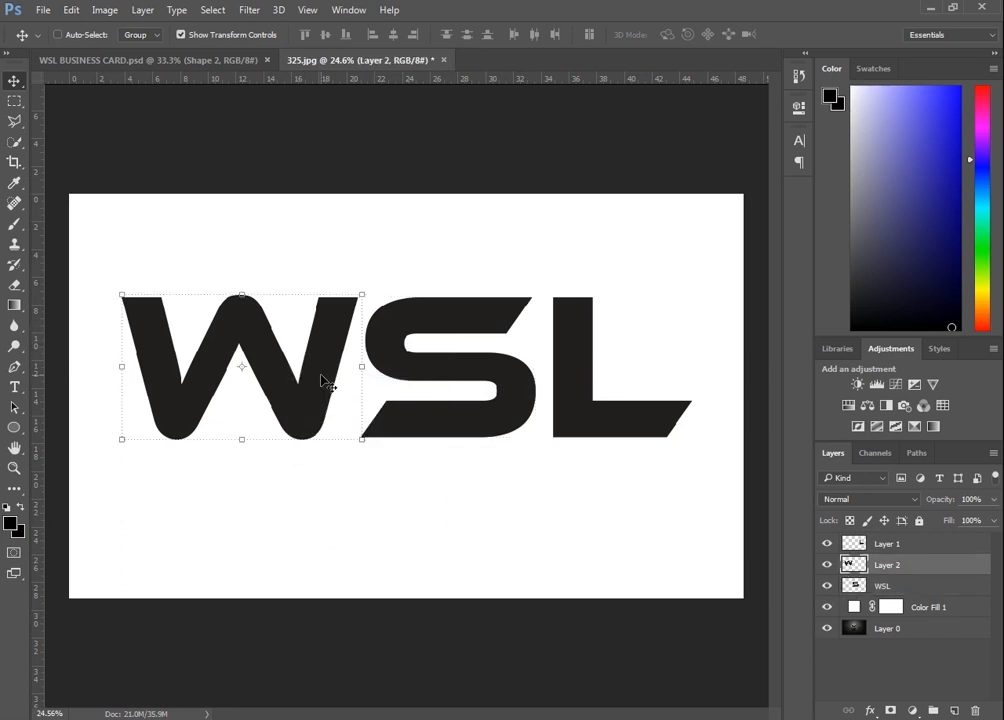
pyautogui.hotkey('shift', 'Right')
pyautogui.hotkey('shift', 'Right')
pyautogui.hotkey('shift', 'Right')
pyautogui.hotkey('shift', 'Right')
pyautogui.hotkey('shift', 'Right')
pyautogui.hotkey('shift', 'Right')
pyautogui.hotkey('shift', 'Right')
pyautogui.hotkey('shift', 'Right')
pyautogui.hotkey('shift', 'Right')
pyautogui.hotkey('shift', 'Right')
pyautogui.hotkey('shift', 'Right')
pyautogui.hotkey('shift', 'Right')
pyautogui.hotkey('shift', 'Right')
pyautogui.hotkey('shift', 'Right')
pyautogui.hotkey('shift', 'Right')
pyautogui.hotkey('shift', 'Right')
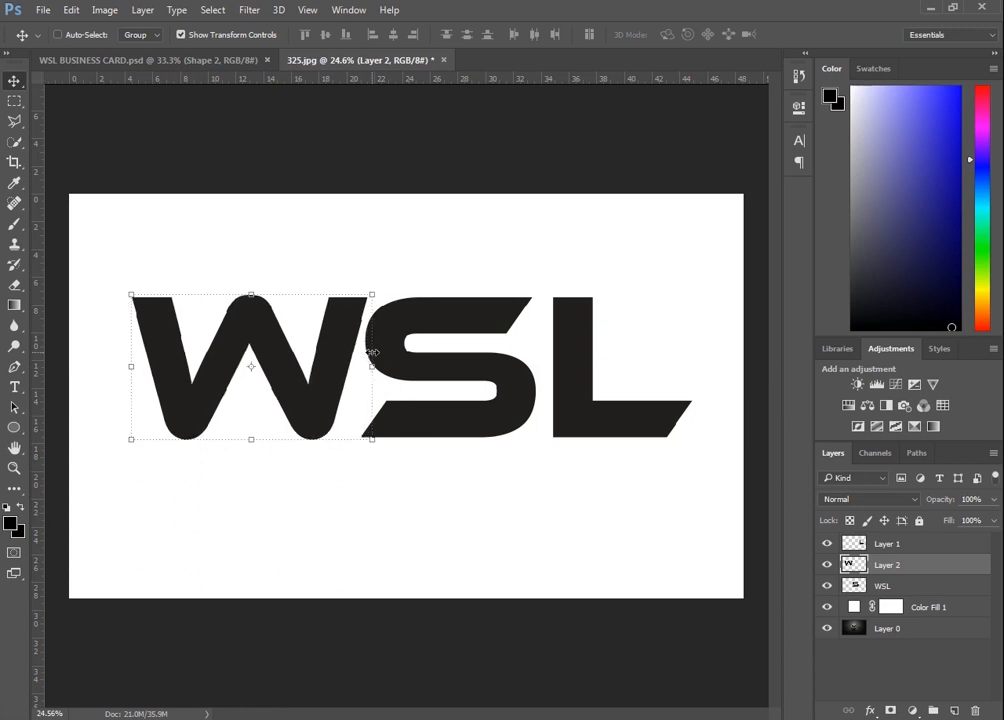
pyautogui.hotkey('shift', 'Right')
pyautogui.hotkey('shift', 'Right')
pyautogui.hotkey('shift', 'Right')
pyautogui.hotkey('shift', 'Right')
pyautogui.hotkey('shift', 'Right')
pyautogui.hotkey('shift', 'Right')
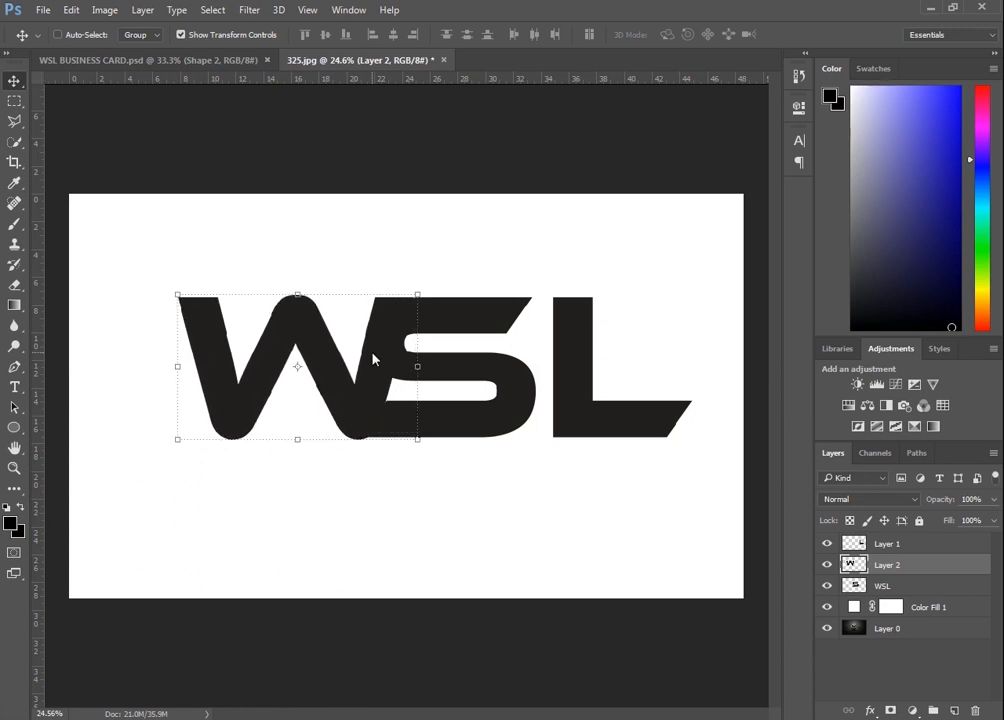
pyautogui.hotkey('shift', 'Left')
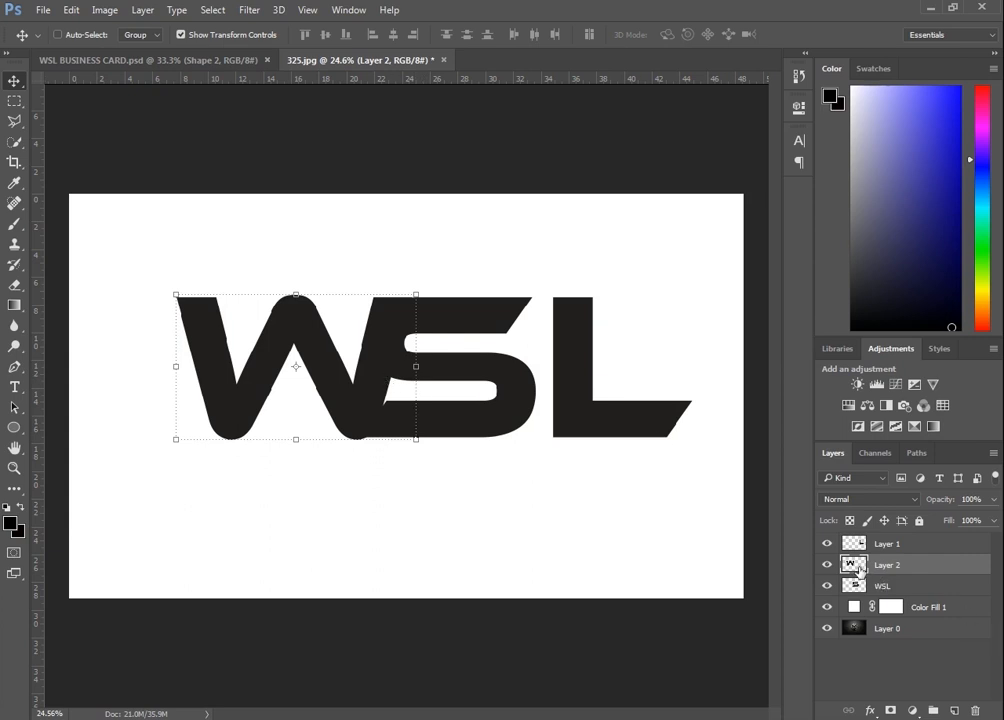
# Apply a Color Overlay of #1392b7 to the W layer
pyautogui.doubleClick(858, 568)
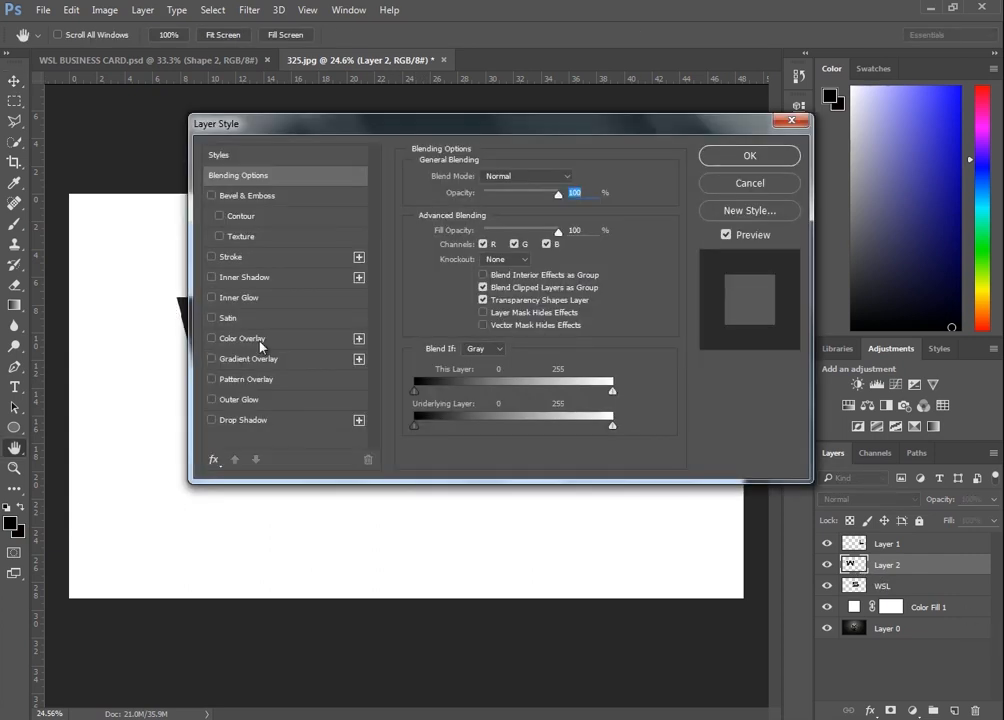
pyautogui.click(244, 338)
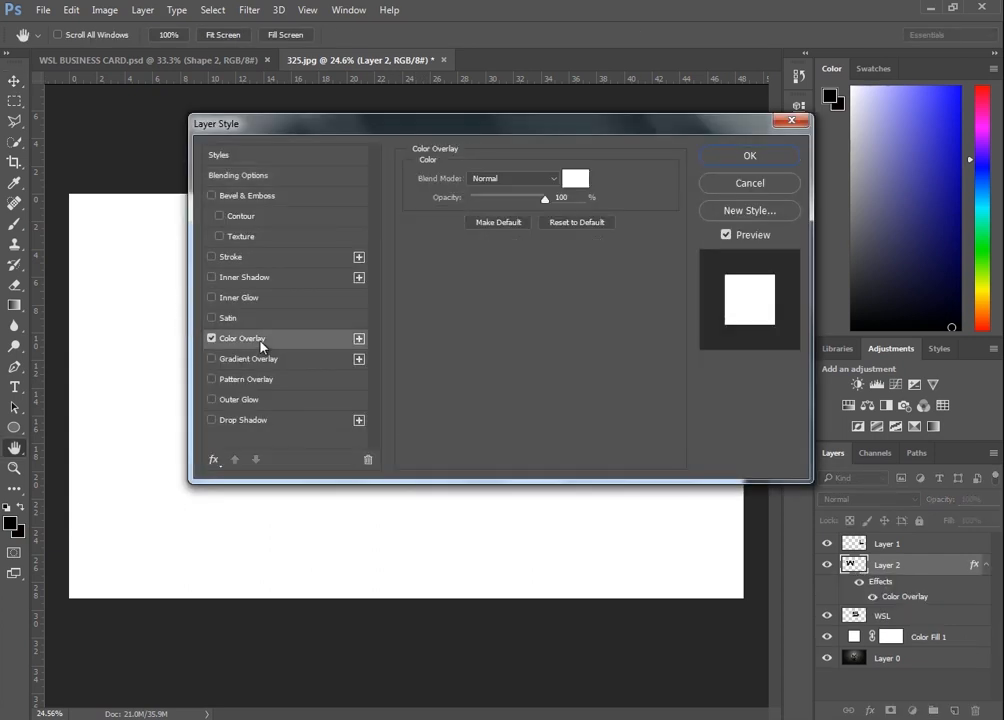
pyautogui.click(575, 177)
pyautogui.click(798, 236)
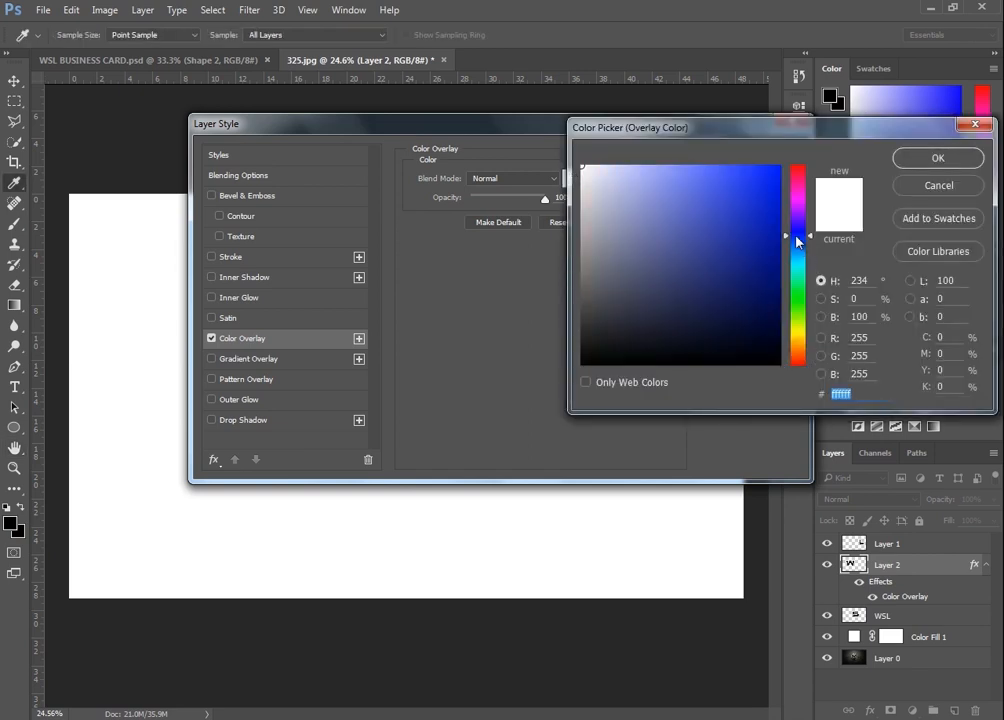
pyautogui.click(736, 227)
pyautogui.click(798, 258)
pyautogui.click(752, 227)
pyautogui.moveTo(752, 227)
pyautogui.mouseDown()
pyautogui.moveTo(751, 212)
pyautogui.moveTo(760, 221)
pyautogui.mouseUp()
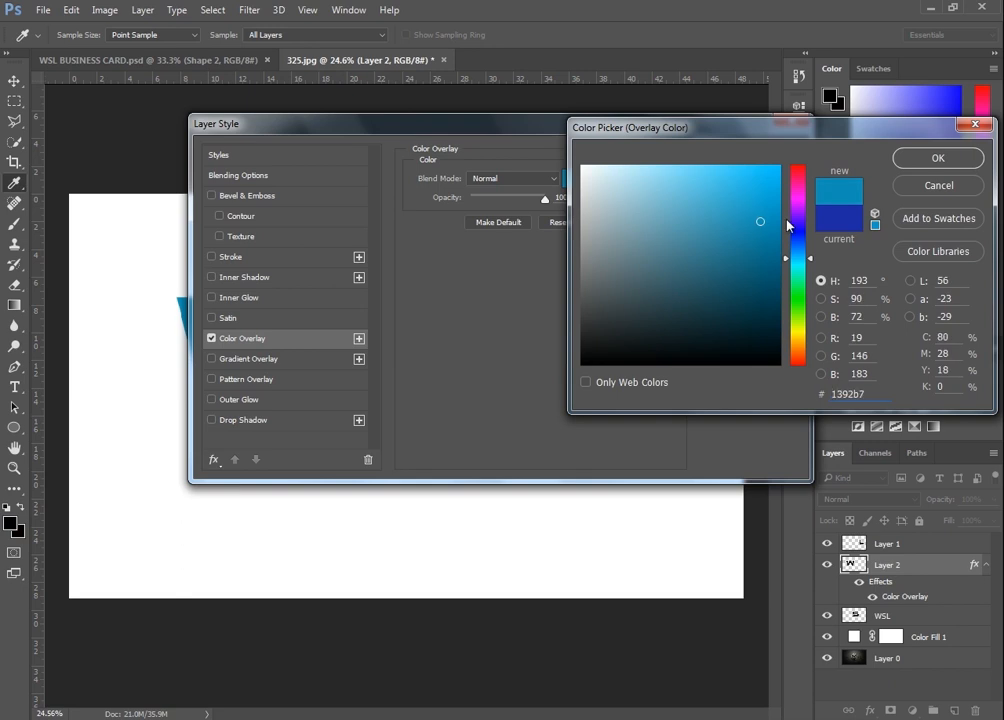
pyautogui.click(947, 160)
pyautogui.click(749, 156)
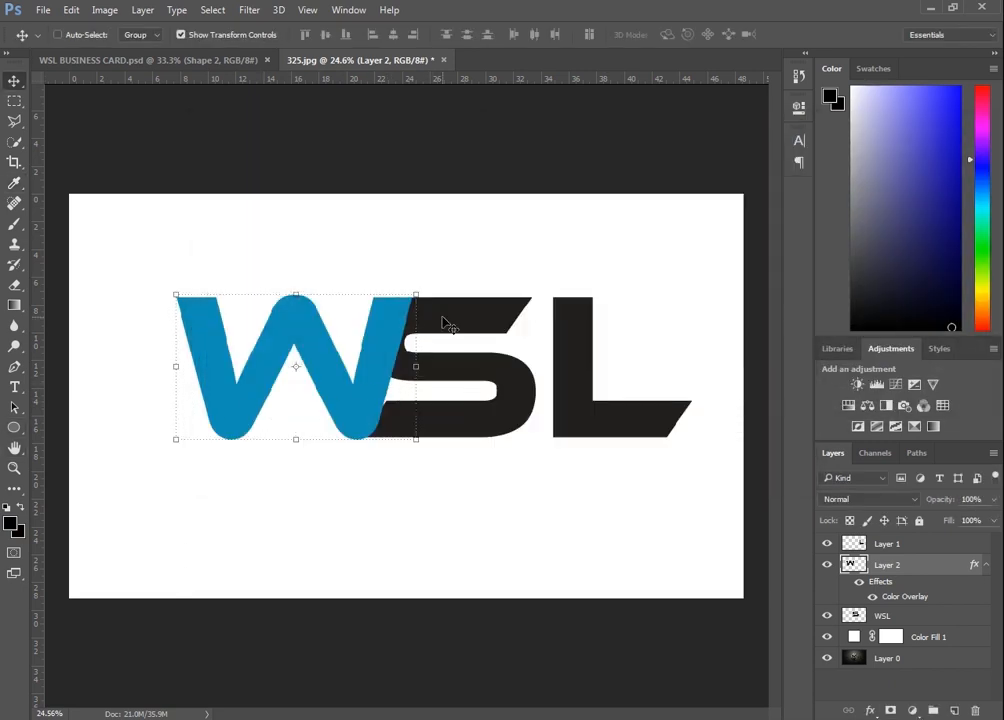
# Move the S layer above the W layer in the stack and drag the S down below the W
pyautogui.rightClick(448, 325)
pyautogui.click(495, 330)
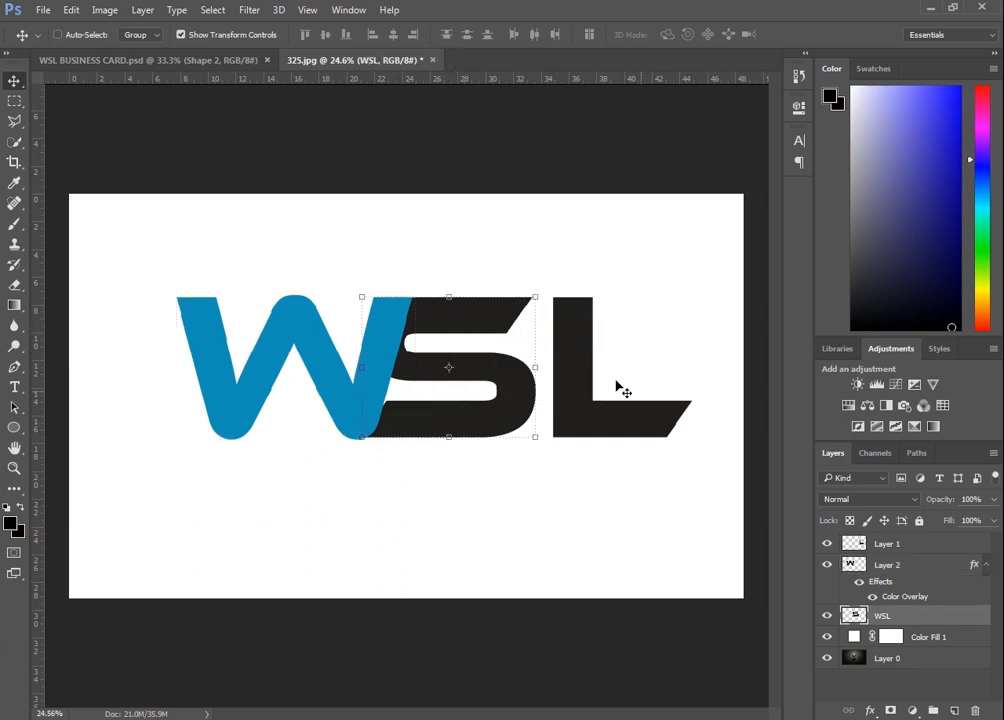
pyautogui.moveTo(945, 620); pyautogui.dragTo(940, 553)
pyautogui.moveTo(510, 355); pyautogui.dragTo(551, 520)
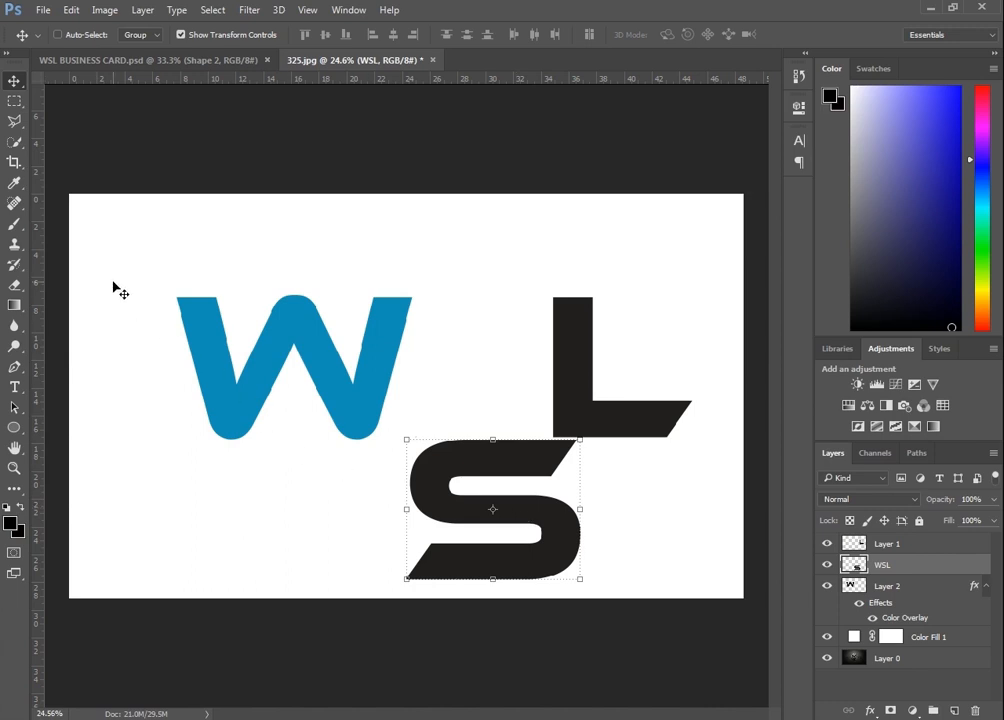
# Cut the upper-left part of the S onto a new layer
pyautogui.click(14, 102)
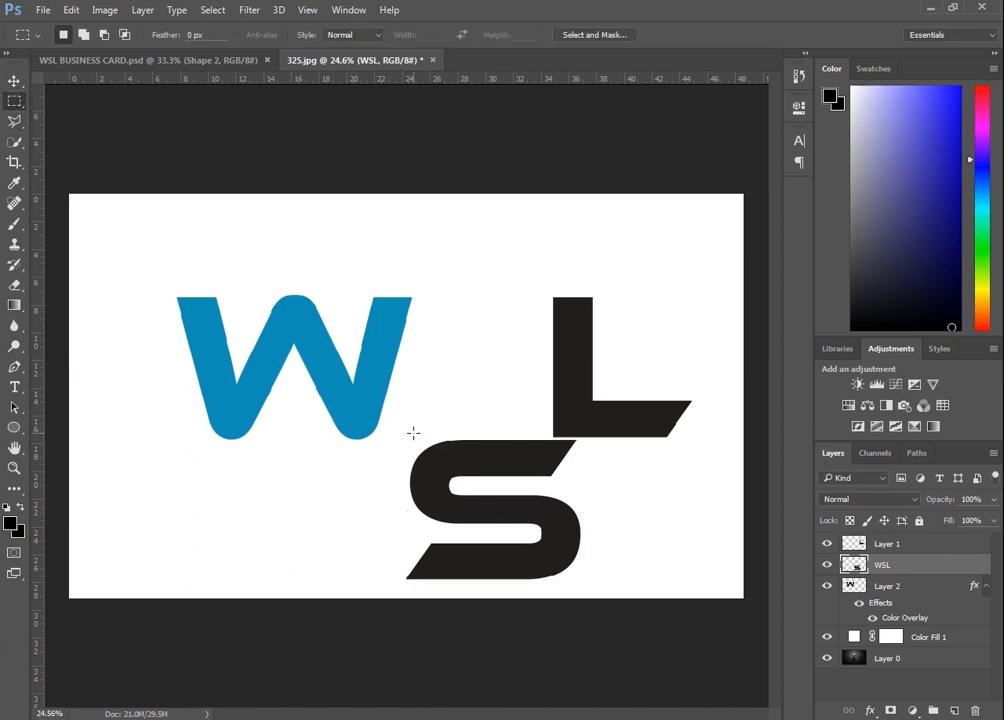
pyautogui.moveTo(403, 435); pyautogui.dragTo(496, 530)
pyautogui.rightClick(426, 469)
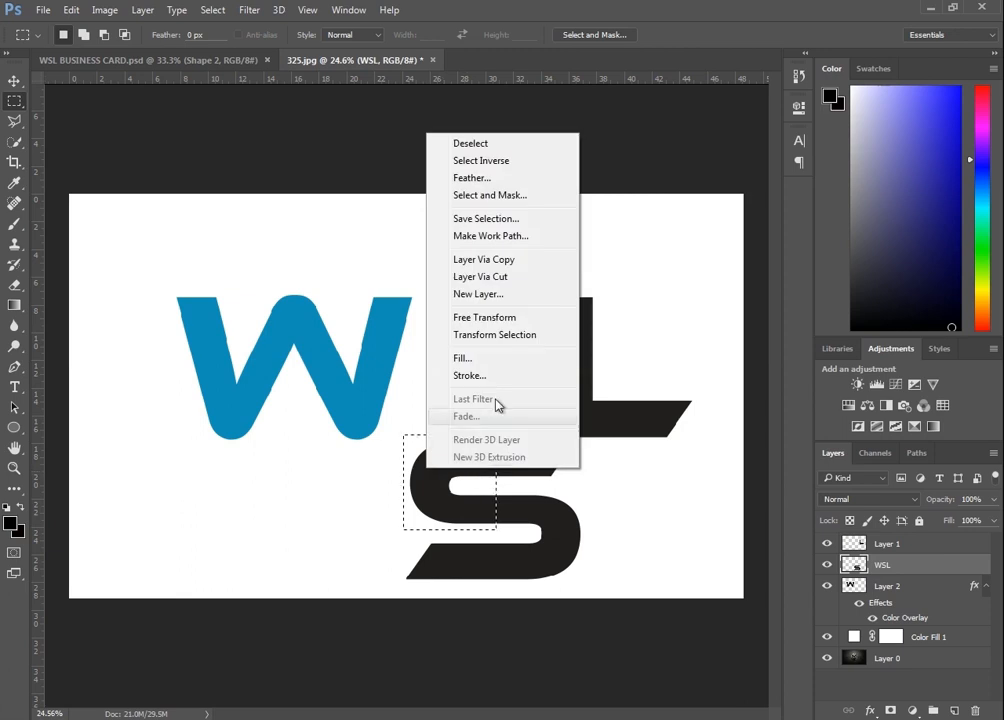
pyautogui.click(512, 277)
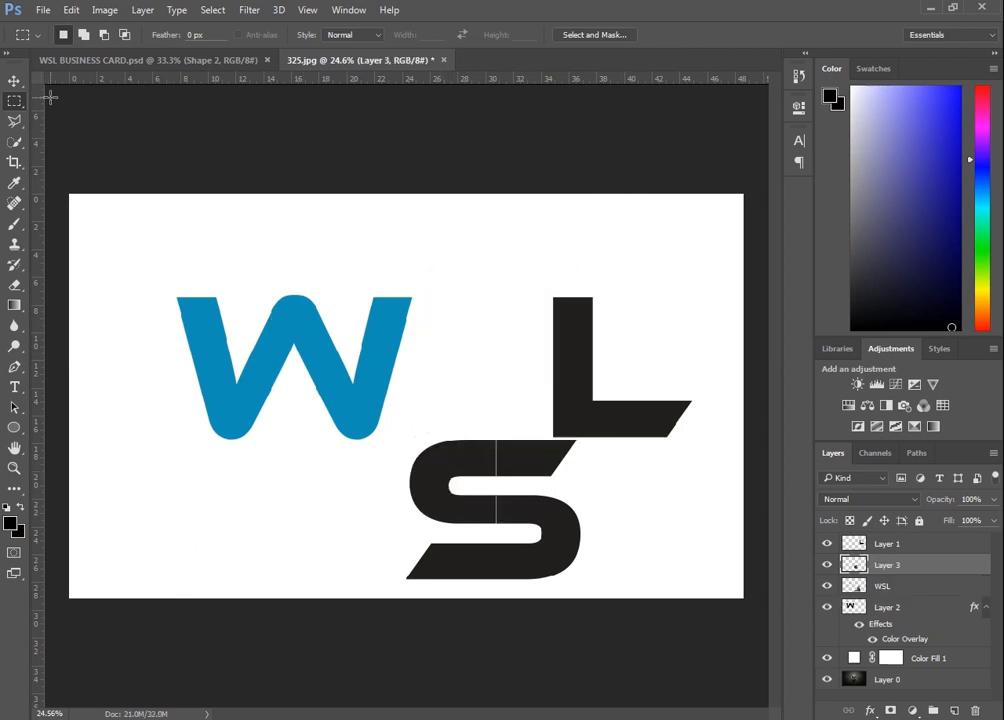
# Move the cut S piece up beside the W's right arm
pyautogui.click(20, 83)
pyautogui.moveTo(472, 461); pyautogui.dragTo(436, 324)
pyautogui.hotkey('shift', 'Left')
pyautogui.hotkey('shift', 'Left')
pyautogui.hotkey('shift', 'Left')
pyautogui.hotkey('shift', 'Left')
pyautogui.hotkey('shift', 'Left')
pyautogui.hotkey('shift', 'Left')
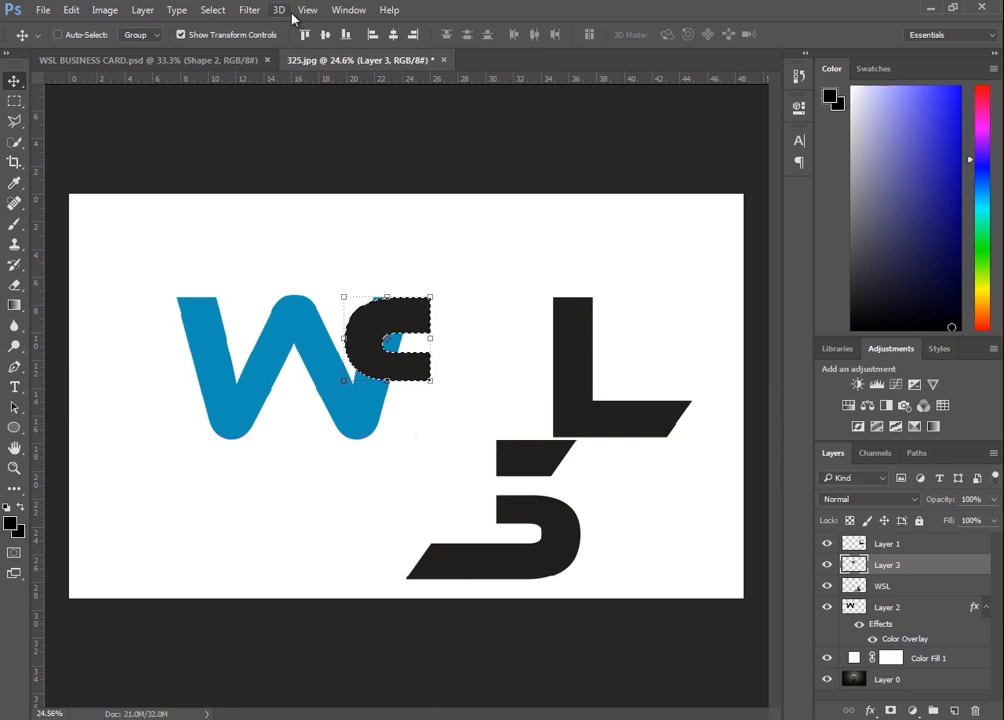
# Delete the part of the W layer lying under the S piece's selection
pyautogui.click(216, 11)
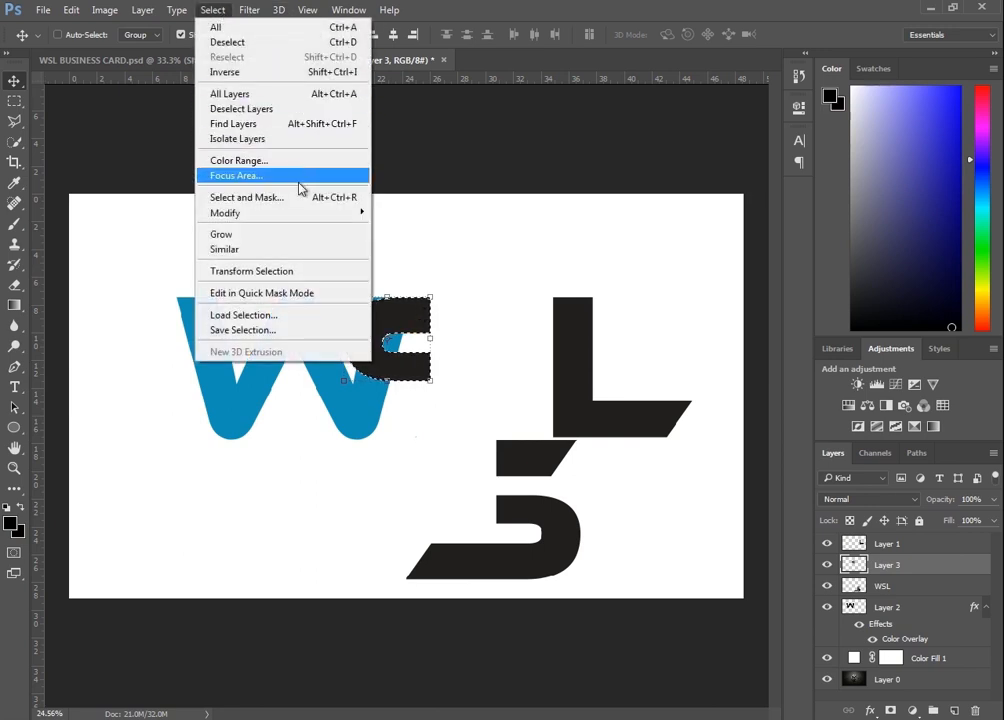
pyautogui.moveTo(331, 222)
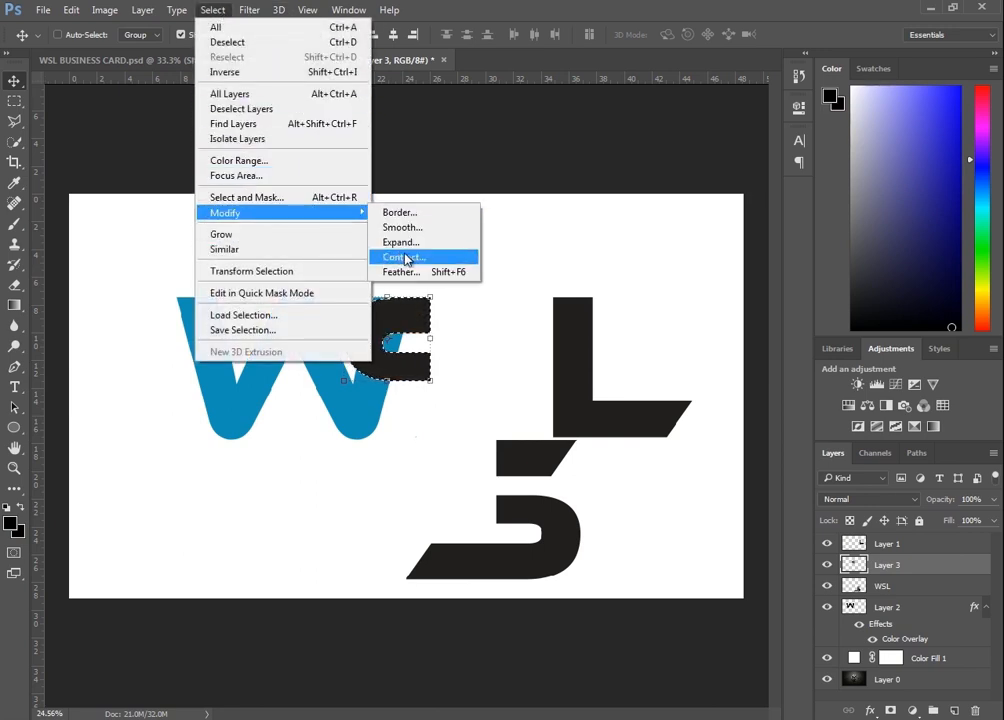
pyautogui.click(897, 607)
pyautogui.press('Delete')
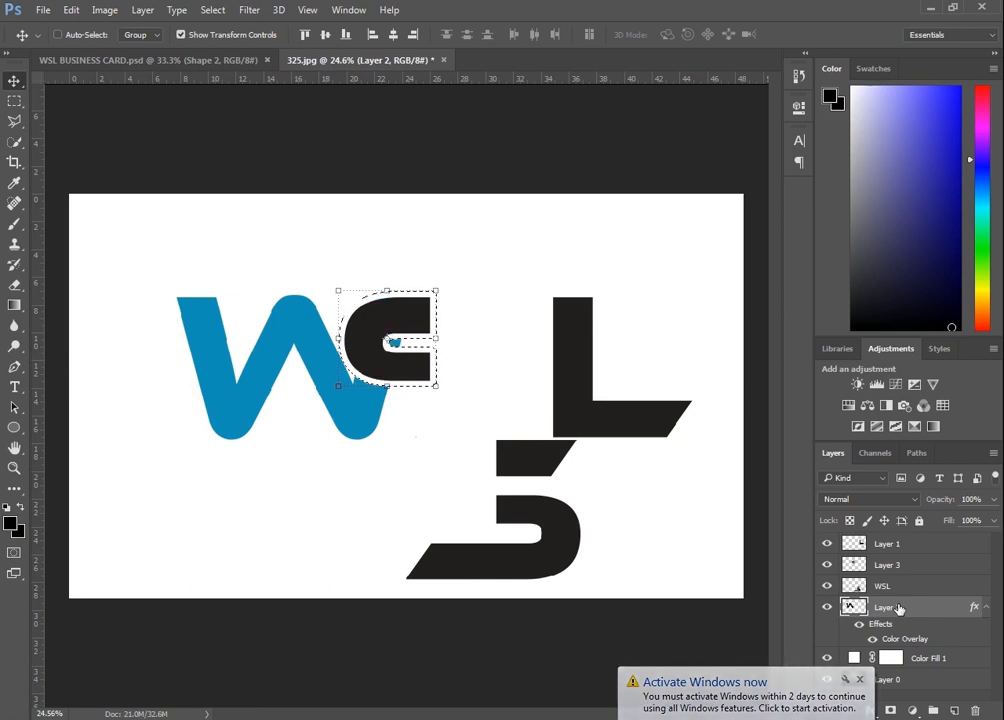
# Select and remove the leftover blue fragment of the W inside the S piece
pyautogui.click(14, 101)
pyautogui.moveTo(366, 315)
pyautogui.mouseDown()
pyautogui.moveTo(459, 343)
pyautogui.moveTo(458, 358)
pyautogui.mouseUp()
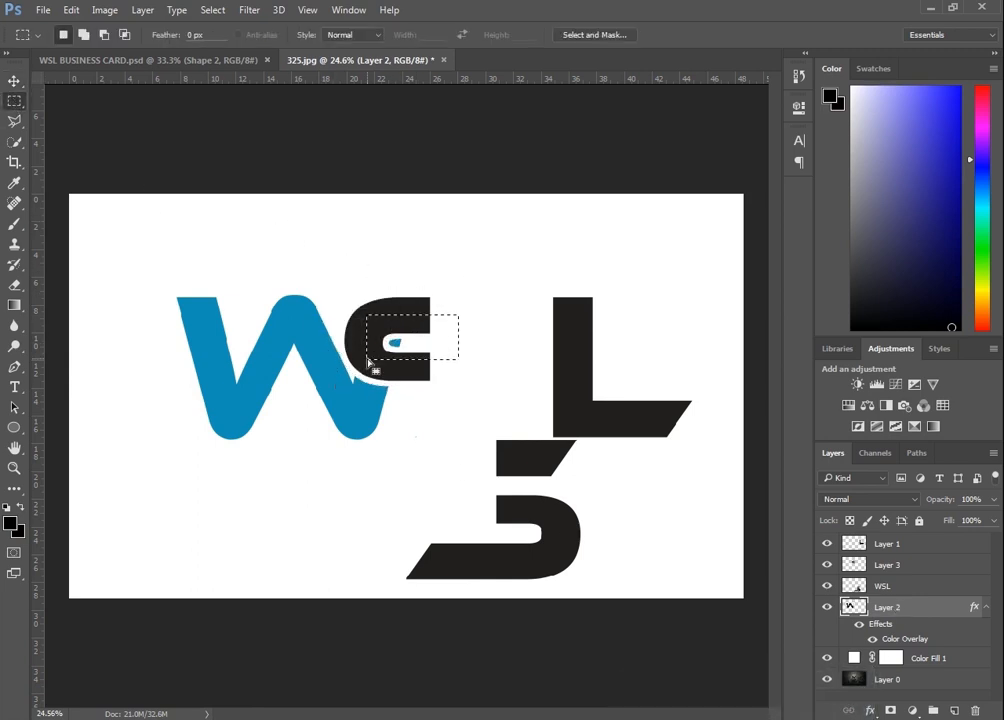
pyautogui.click(477, 296)
pyautogui.scroll(3, 474, 305)
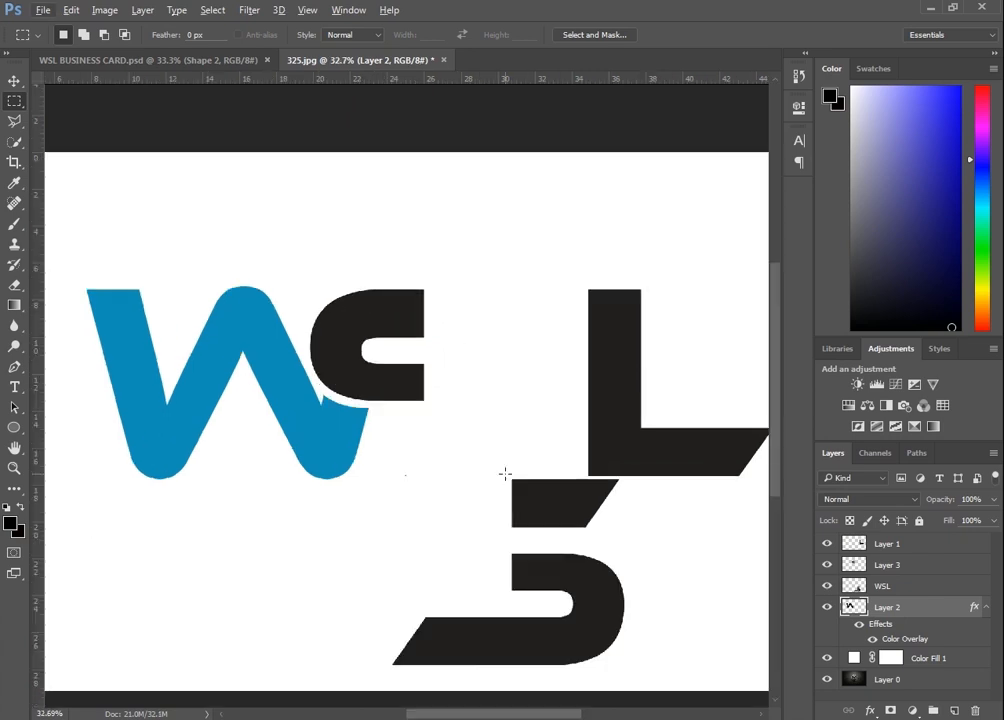
# Select the slanted upper piece of the lower S fragment on the WSL layer and move it up beside the S's top
pyautogui.moveTo(505, 474); pyautogui.dragTo(646, 533)
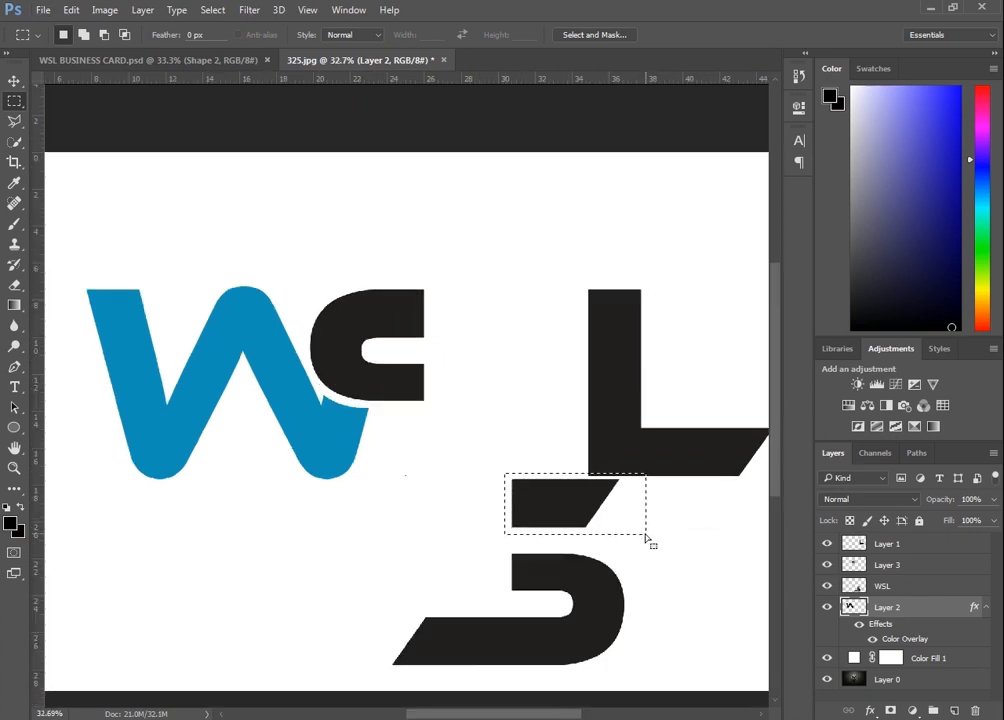
pyautogui.click(860, 587)
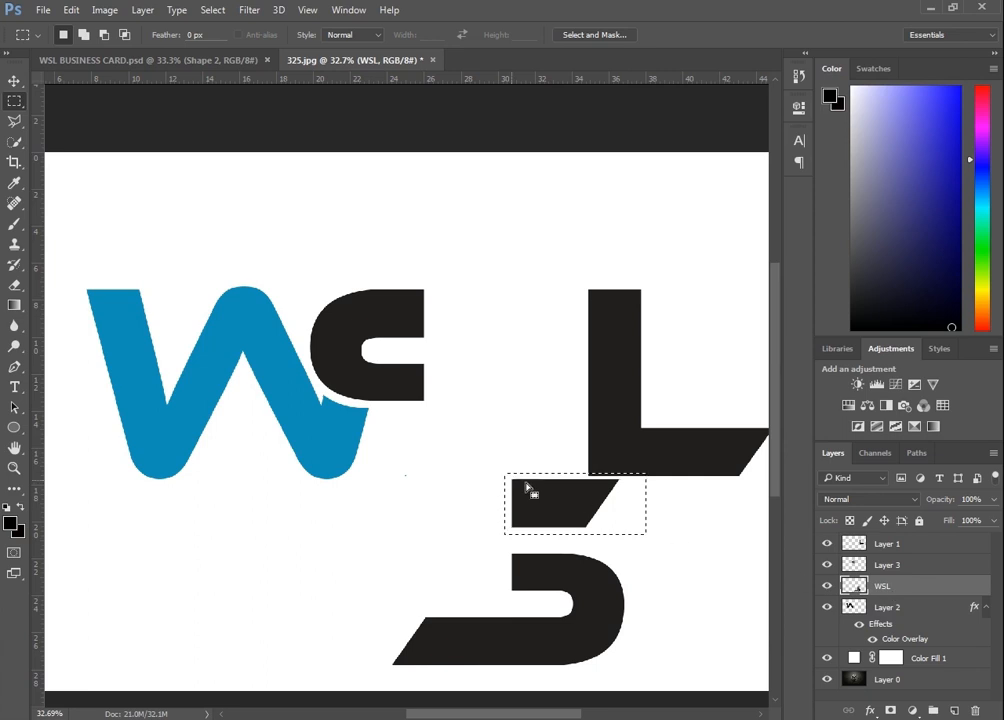
pyautogui.click(14, 81)
pyautogui.moveTo(556, 505); pyautogui.dragTo(464, 311)
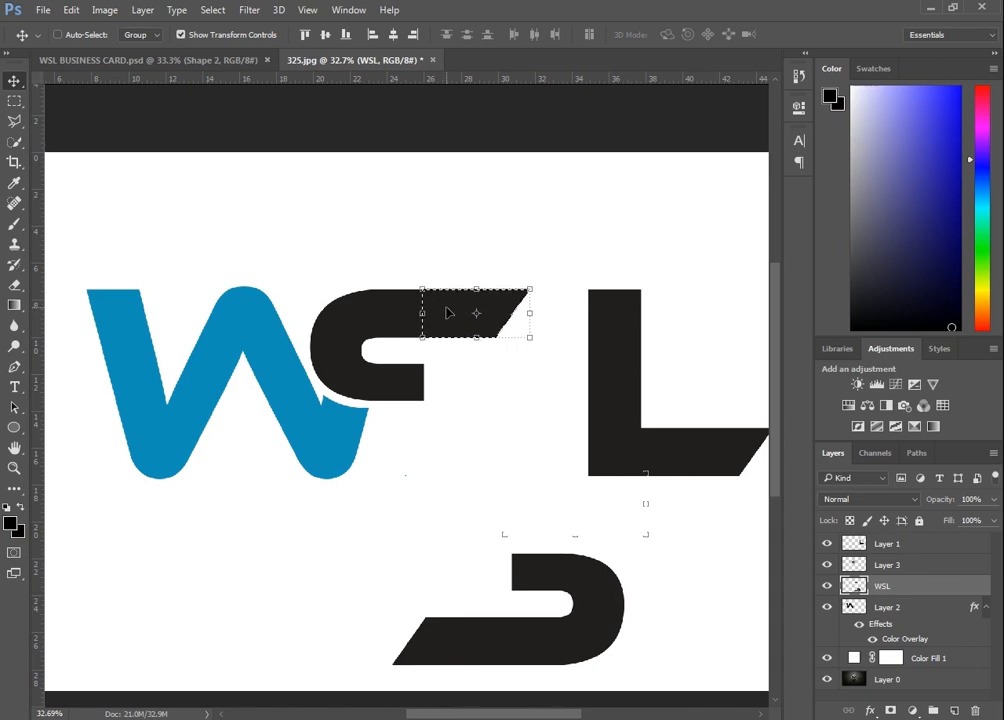
# Nudge the moved slanted piece down to align with the top edge of the S
pyautogui.scroll(12, 410, 309)
pyautogui.scroll(8, 563, 298)
pyautogui.press('Down')
pyautogui.click(589, 236)
pyautogui.press('Down')
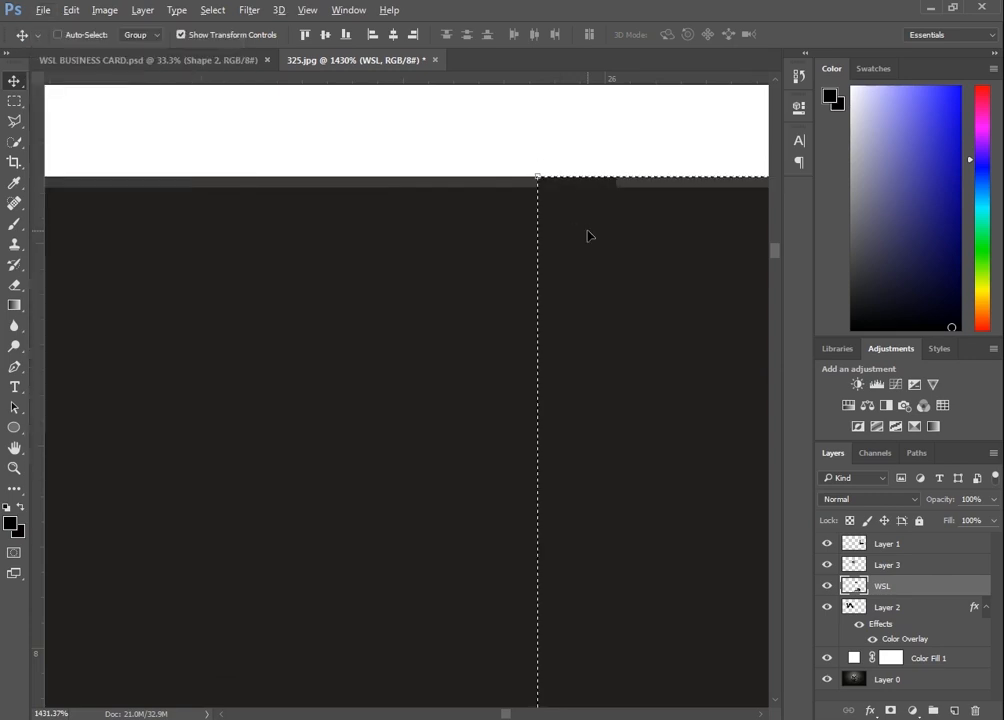
pyautogui.scroll(-18, 589, 236)
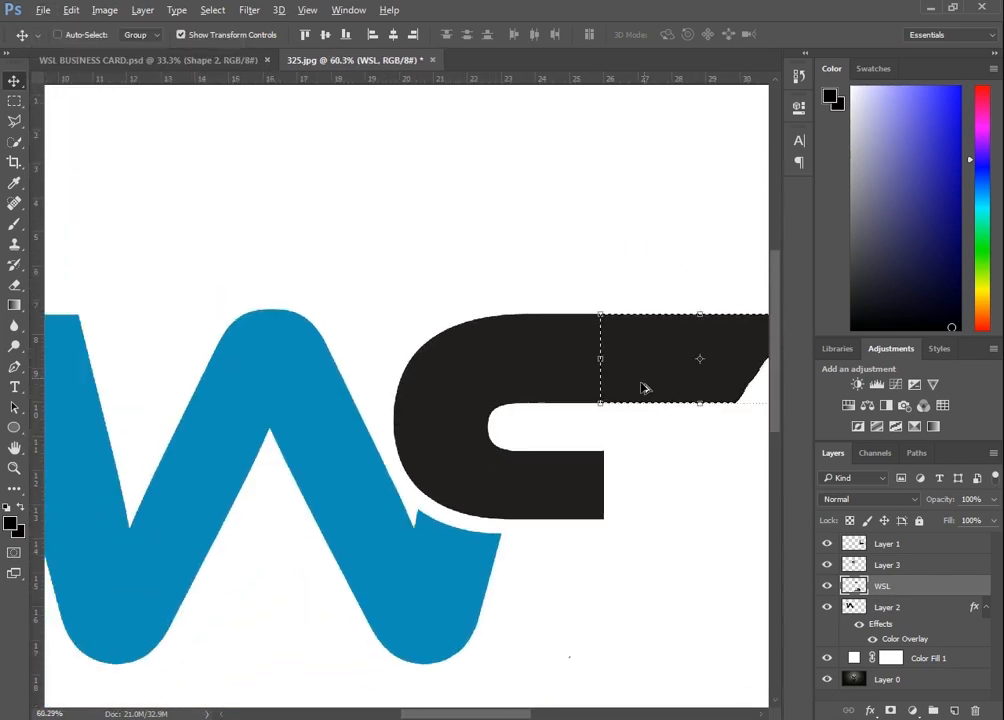
pyautogui.scroll(-5, 644, 389)
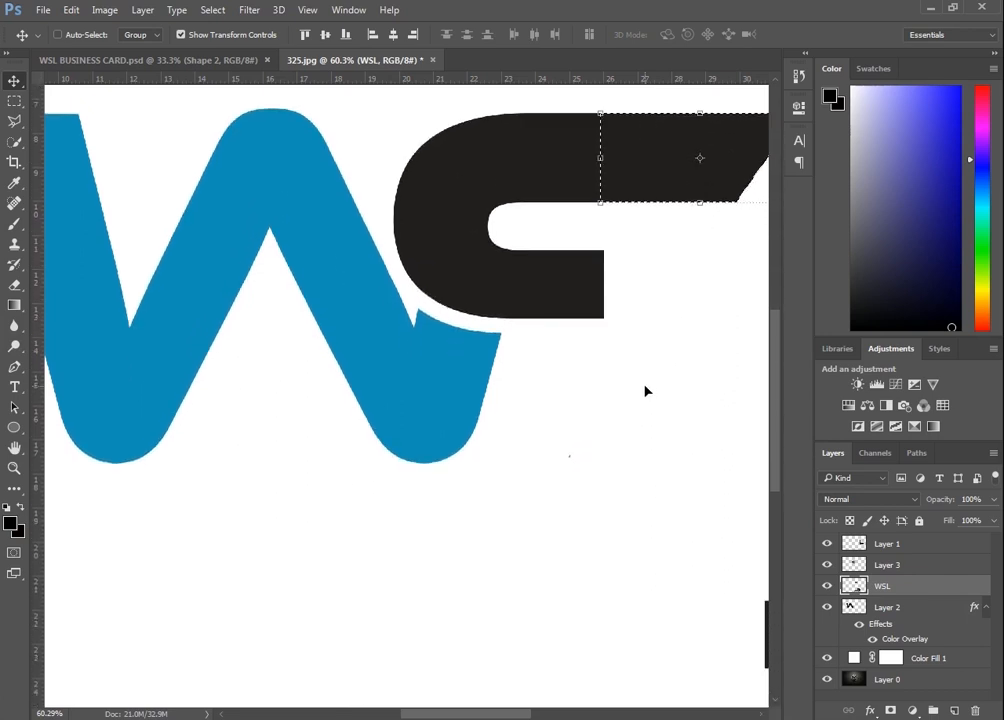
pyautogui.scroll(-2, 644, 390)
pyautogui.scroll(-4, 645, 391)
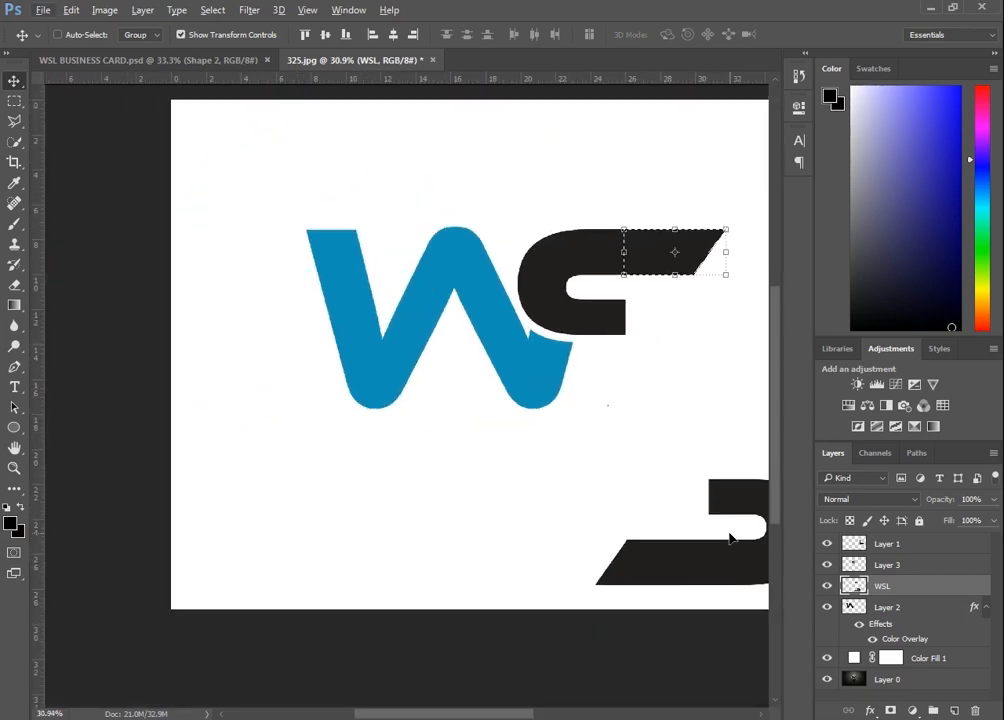
# Select the rounded lower part of the S and move it up under the S's upper half
pyautogui.rightClick(726, 490)
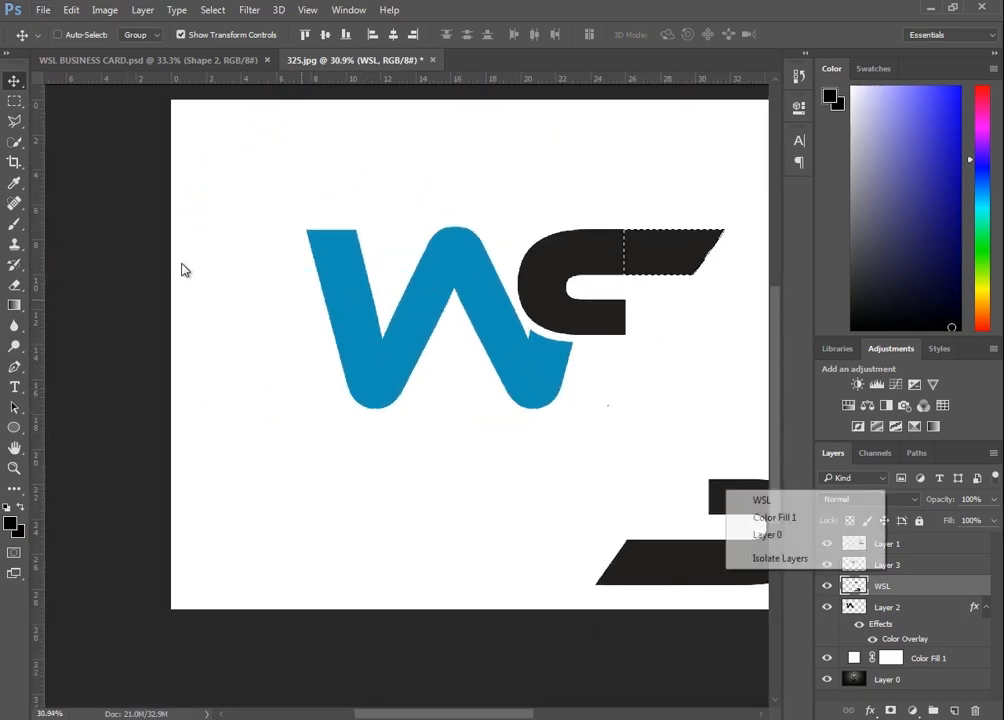
pyautogui.click(625, 403)
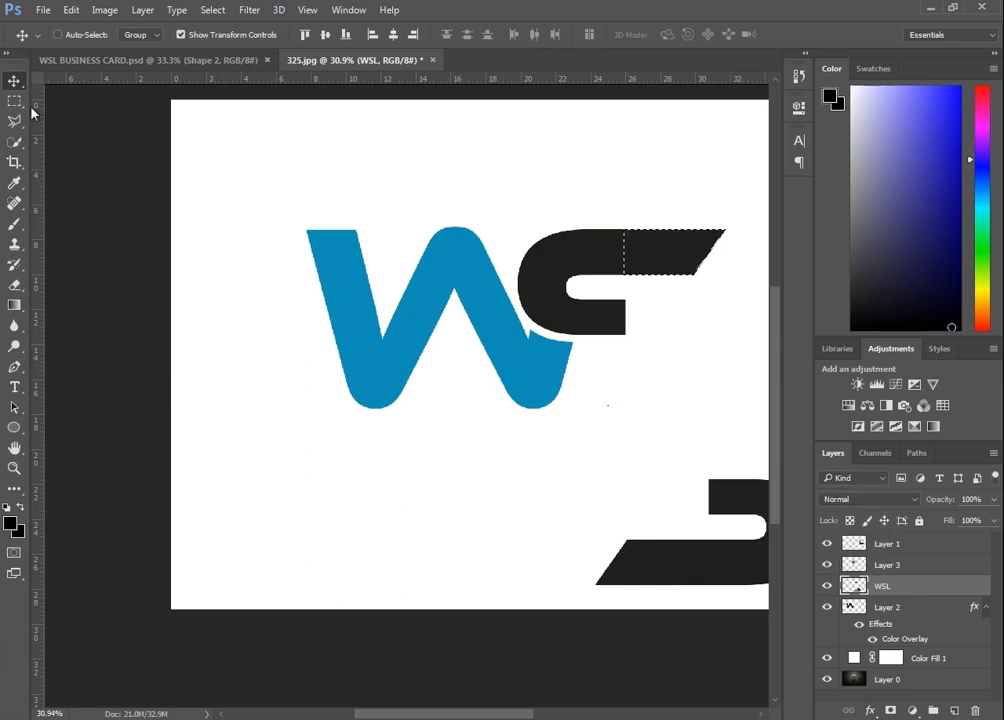
pyautogui.press('m')
pyautogui.moveTo(553, 438); pyautogui.dragTo(637, 590)
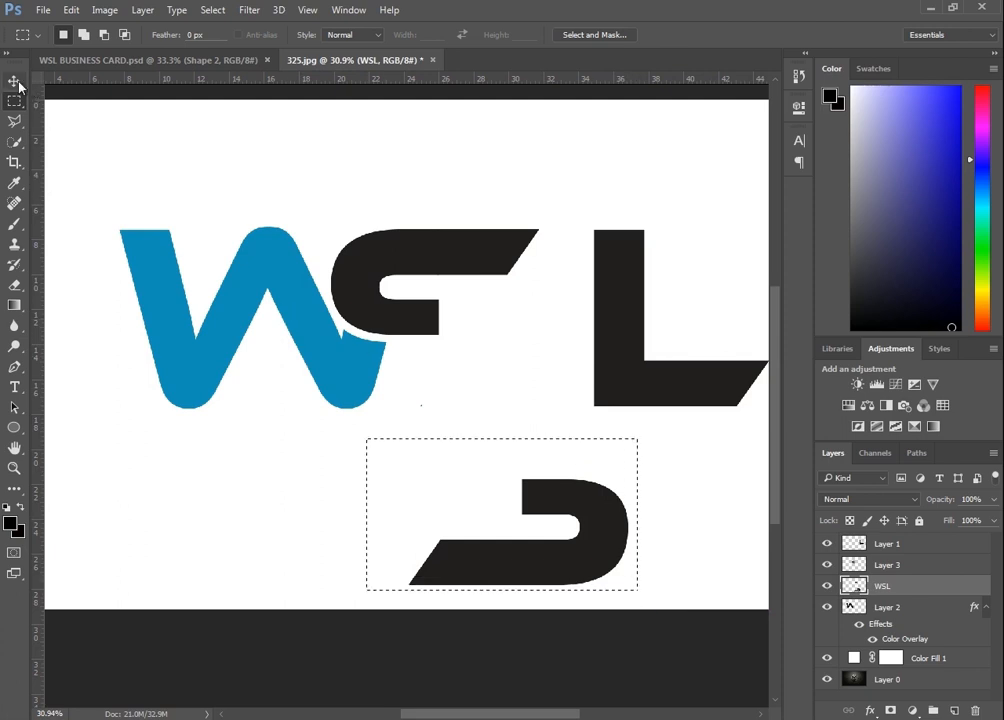
pyautogui.press('v')
pyautogui.moveTo(558, 491); pyautogui.dragTo(484, 318)
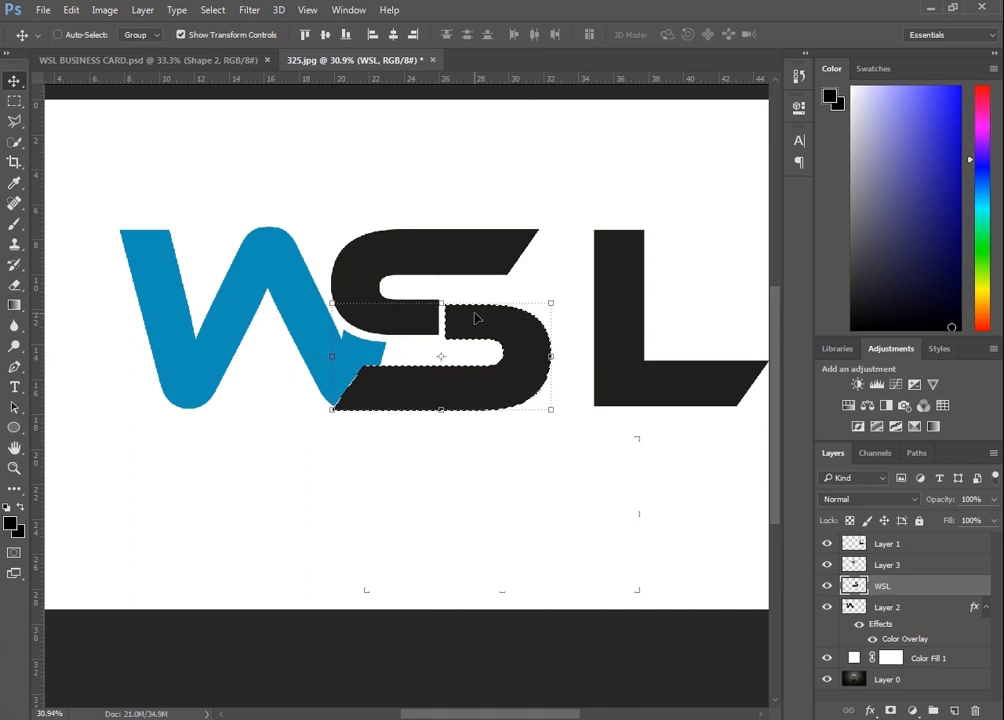
# Nudge the lower S part up and left into alignment with the upper half, then deselect
pyautogui.press('Up')
pyautogui.press('Up')
pyautogui.press('Up')
pyautogui.press('Up')
pyautogui.press('Up')
pyautogui.press('Up')
pyautogui.press('Up')
pyautogui.press('Up')
pyautogui.press('Left')
pyautogui.press('Left')
pyautogui.press('Left')
pyautogui.press('Left')
pyautogui.press('Left')
pyautogui.press('Left')
pyautogui.press('Left')
pyautogui.press('Left')
pyautogui.press('Left')
pyautogui.press('Left')
pyautogui.press('Left')
pyautogui.press('Left')
pyautogui.press('Left')
pyautogui.press('Left')
pyautogui.press('Left')
pyautogui.press('Left')
pyautogui.press('Left')
pyautogui.press('Left')
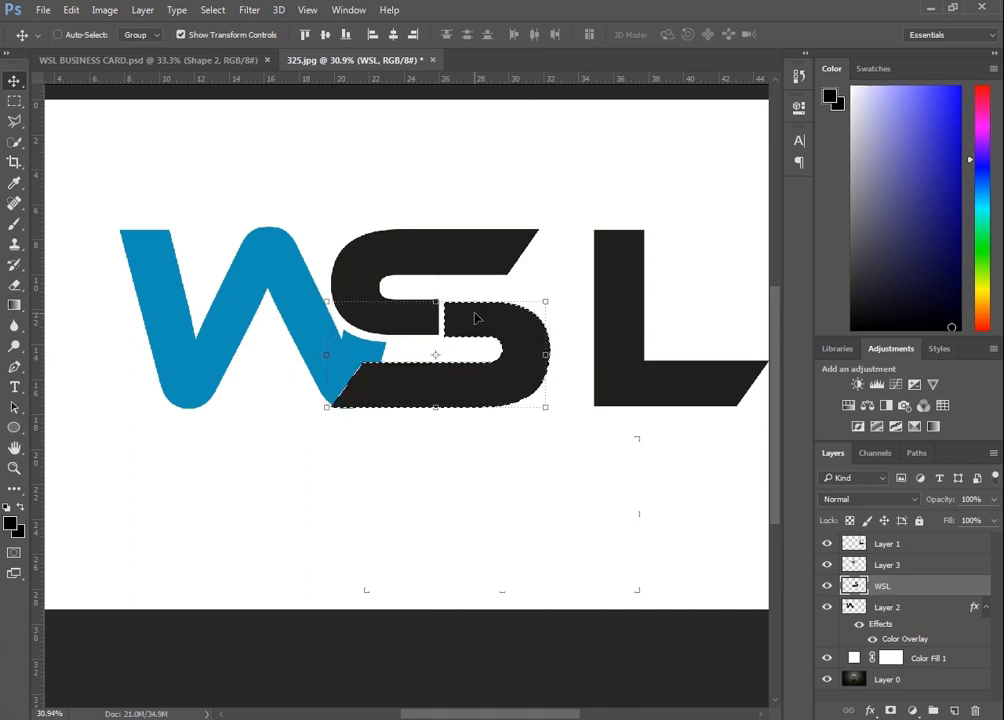
pyautogui.press('Left')
pyautogui.press('Left')
pyautogui.press('Left')
pyautogui.press('Left')
pyautogui.press('Left')
pyautogui.press('Left')
pyautogui.press('Left')
pyautogui.press('Left')
pyautogui.press('Left')
pyautogui.press('Left')
pyautogui.press('Left')
pyautogui.press('Left')
pyautogui.press('Left')
pyautogui.press('Left')
pyautogui.press('Left')
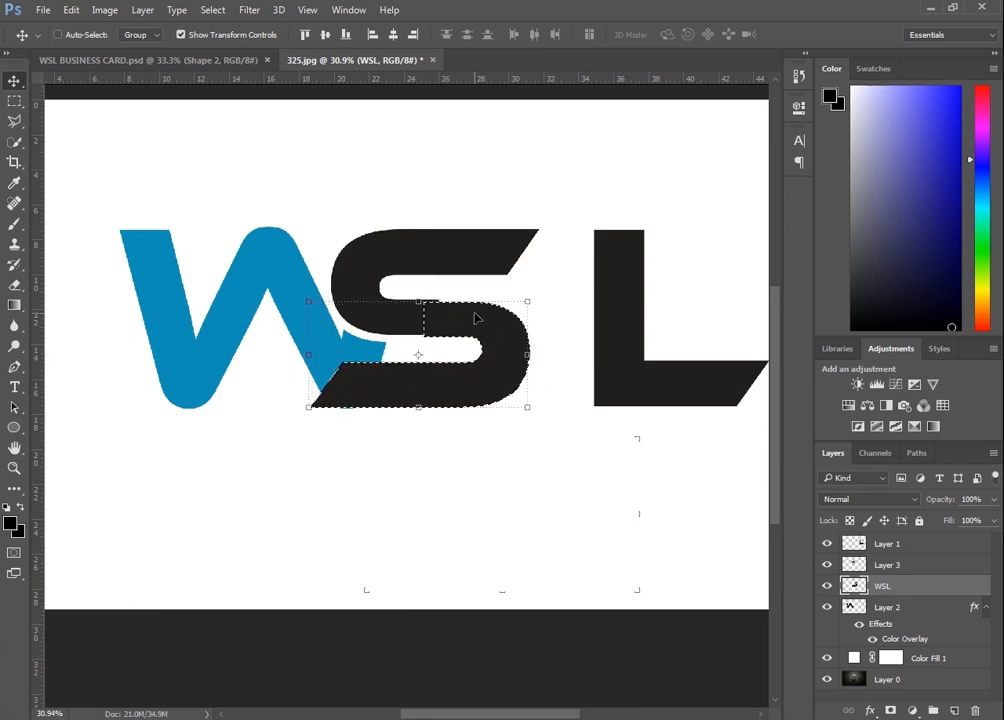
pyautogui.press('Left')
pyautogui.press('Left')
pyautogui.press('Left')
pyautogui.press('Left')
pyautogui.press('Left')
pyautogui.press('Left')
pyautogui.press('Left')
pyautogui.press('Left')
pyautogui.press('Left')
pyautogui.press('Left')
pyautogui.press('Left')
pyautogui.press('Left')
pyautogui.press('Left')
pyautogui.press('Left')
pyautogui.press('Left')
pyautogui.press('Left')
pyautogui.press('Left')
pyautogui.press('Left')
pyautogui.press('Left')
pyautogui.press('Left')
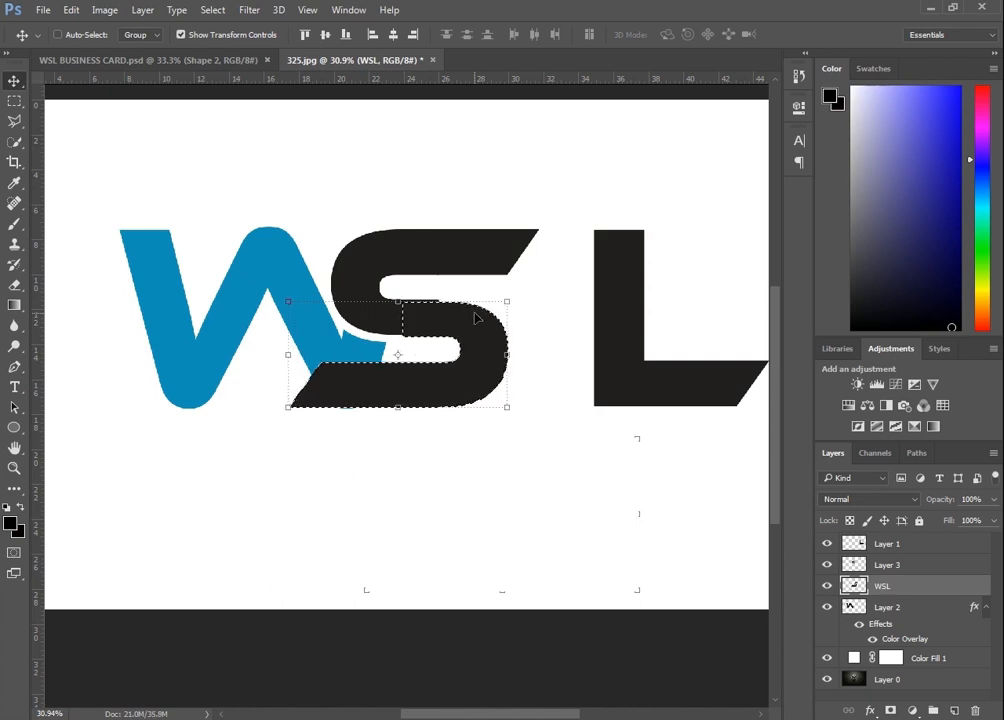
pyautogui.press('Left')
pyautogui.press('Left')
pyautogui.press('Left')
pyautogui.press('Left')
pyautogui.press('Left')
pyautogui.press('Left')
pyautogui.press('Left')
pyautogui.press('Left')
pyautogui.press('Left')
pyautogui.press('Left')
pyautogui.press('Left')
pyautogui.press('Left')
pyautogui.press('Left')
pyautogui.press('Left')
pyautogui.press('Left')
pyautogui.press('Left')
pyautogui.press('Left')
pyautogui.press('Left')
pyautogui.press('Left')
pyautogui.press('Left')
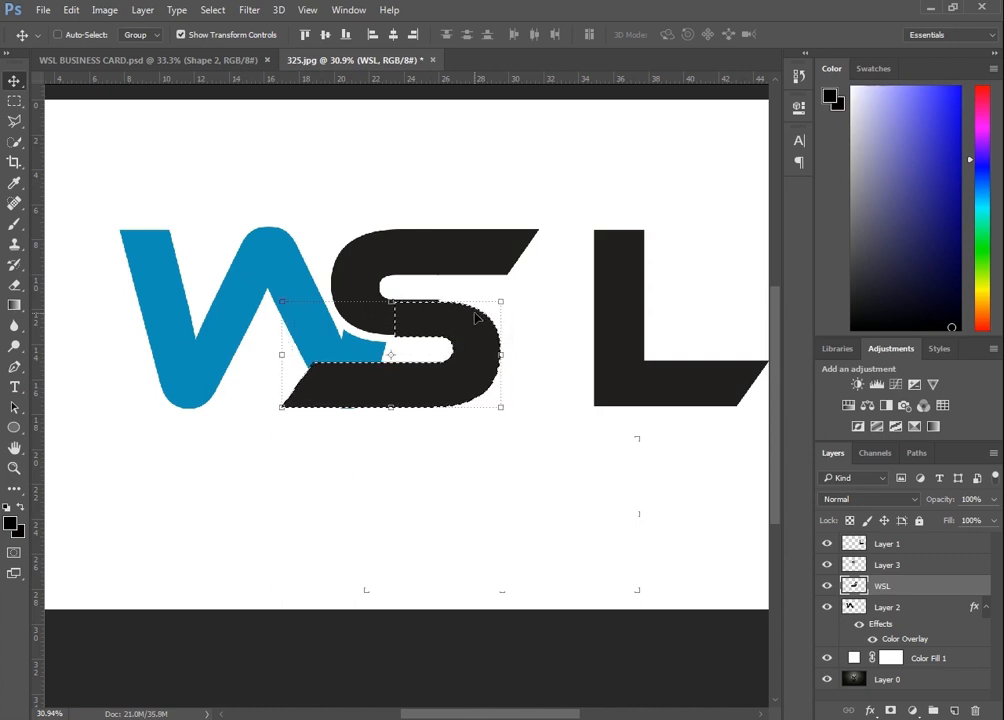
pyautogui.press('Right')
pyautogui.press('Right')
pyautogui.press('Right')
pyautogui.press('Right')
pyautogui.press('Right')
pyautogui.press('Right')
pyautogui.press('Right')
pyautogui.press('Right')
pyautogui.press('Right')
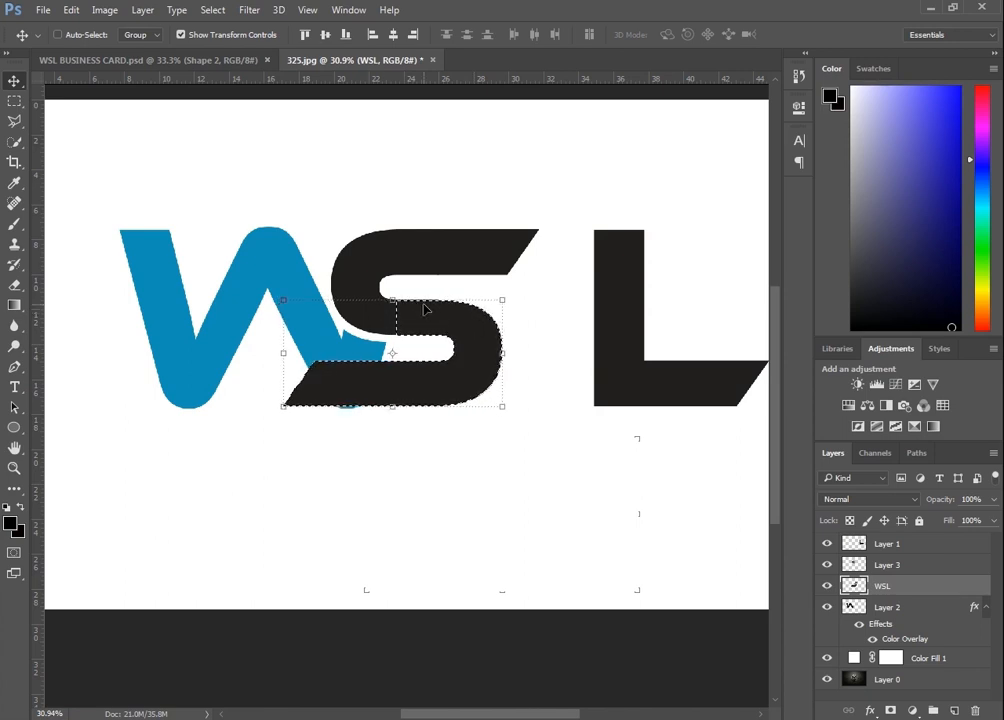
pyautogui.scroll(10, 424, 310)
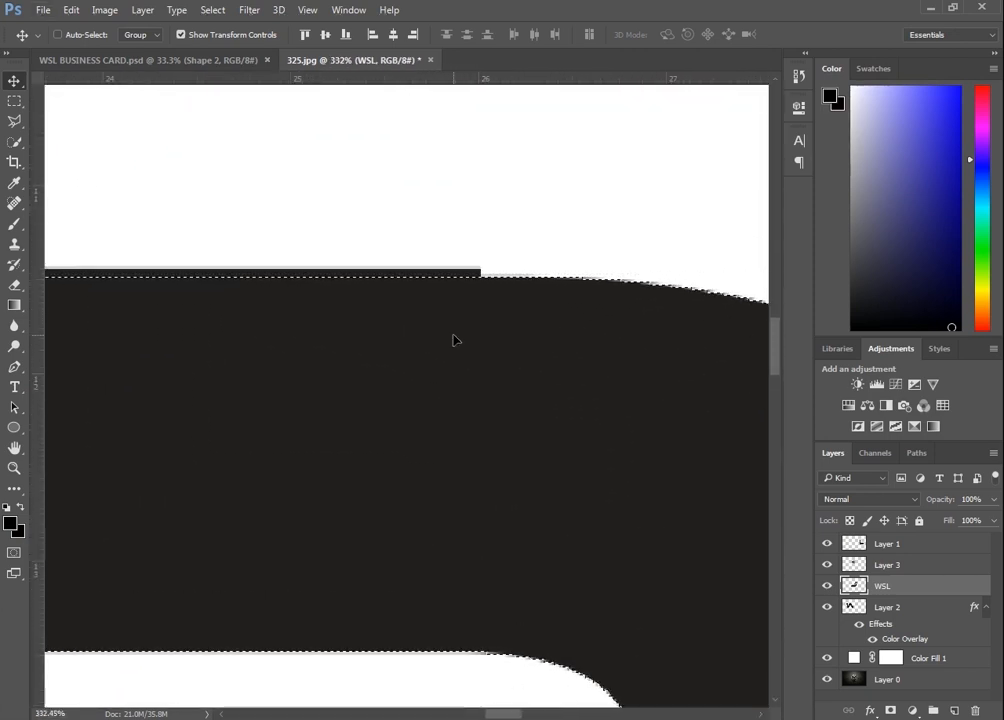
pyautogui.scroll(-10, 453, 340)
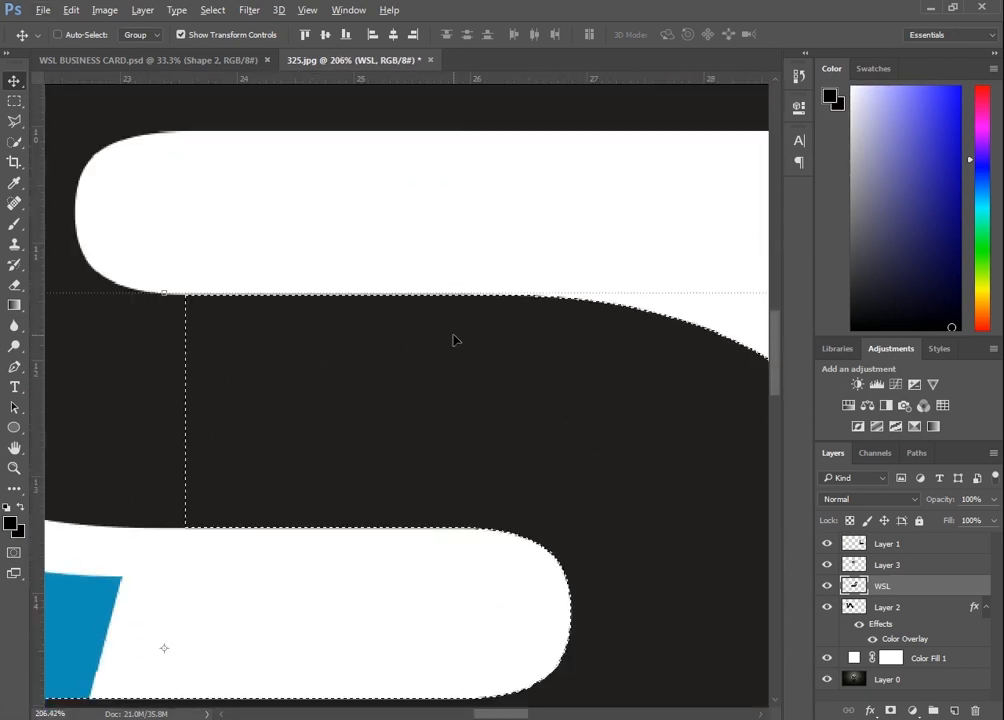
pyautogui.scroll(-3, 455, 345)
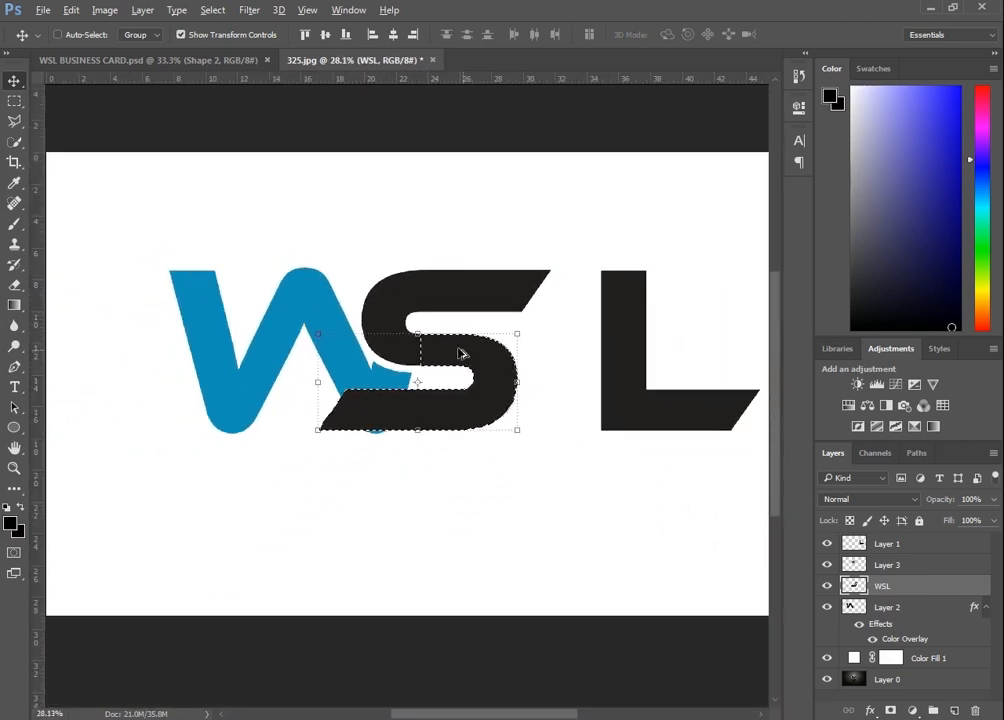
pyautogui.click(15, 104)
pyautogui.click(183, 219)
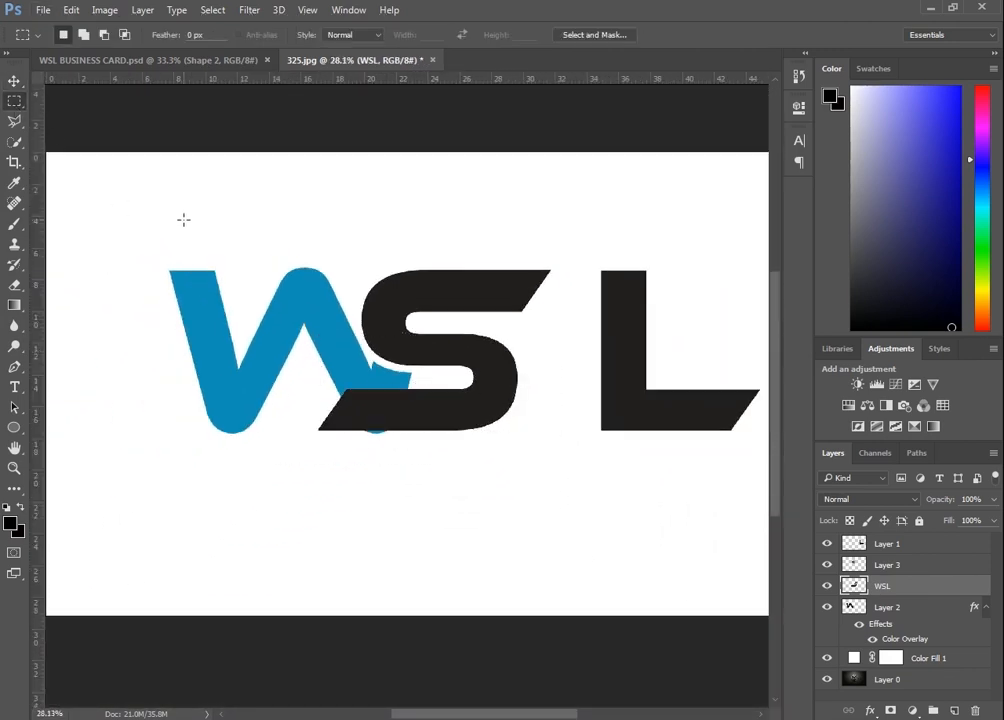
# Select the L's layer and move the L left until it sits against the S
pyautogui.click(14, 80)
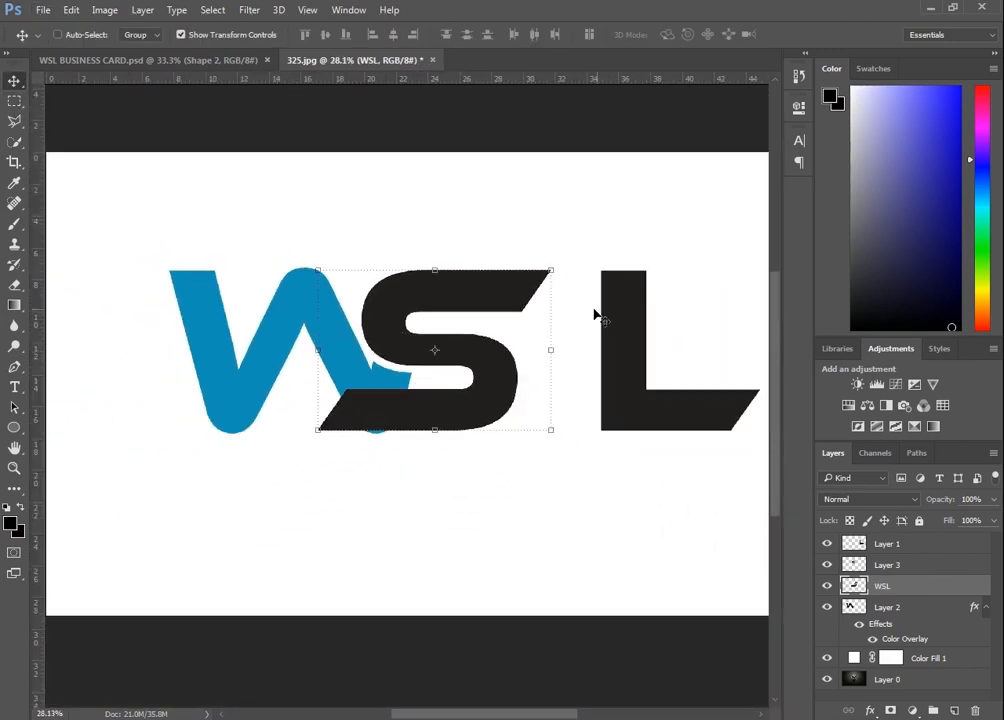
pyautogui.rightClick(645, 317)
pyautogui.click(672, 320)
pyautogui.moveTo(632, 318); pyautogui.dragTo(566, 318)
pyautogui.press('Left')
pyautogui.press('Left')
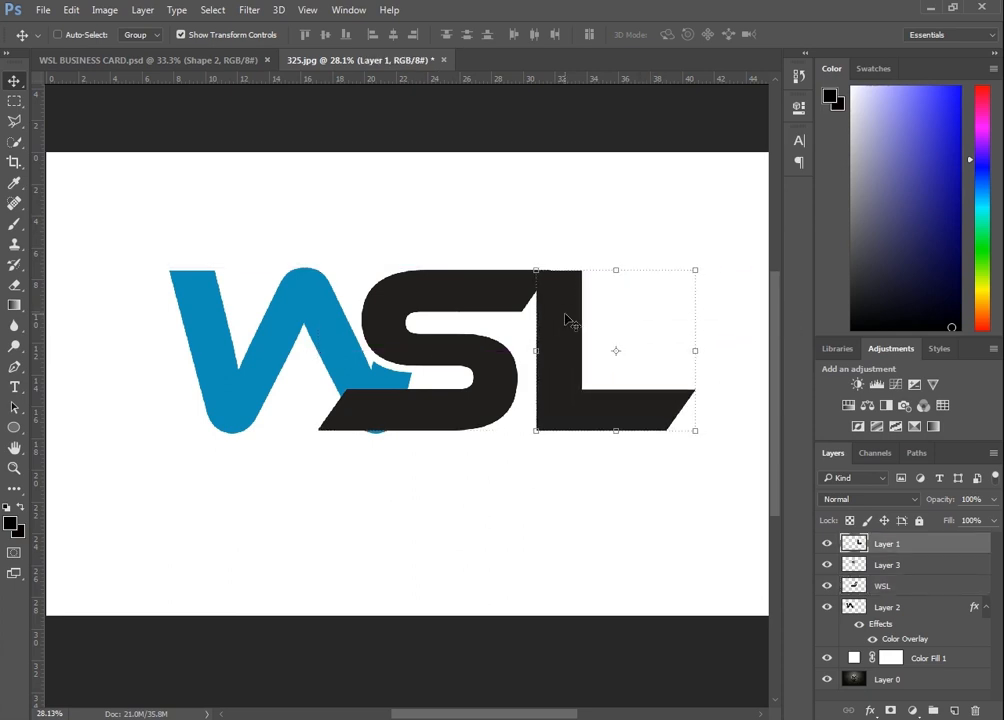
pyautogui.hotkey('shift', 'Left')
pyautogui.hotkey('shift', 'Left')
pyautogui.hotkey('shift', 'Left')
pyautogui.hotkey('shift', 'Left')
pyautogui.hotkey('shift', 'Left')
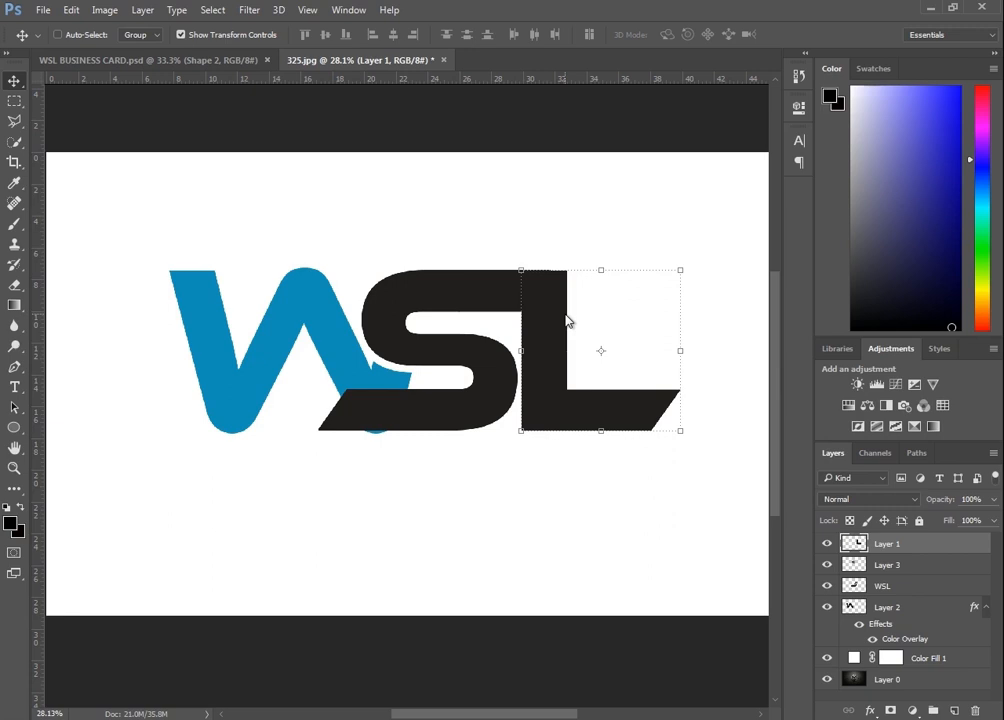
# Give the L layer an orange Color Overlay of e79e01
pyautogui.doubleClick(851, 553)
pyautogui.click(236, 340)
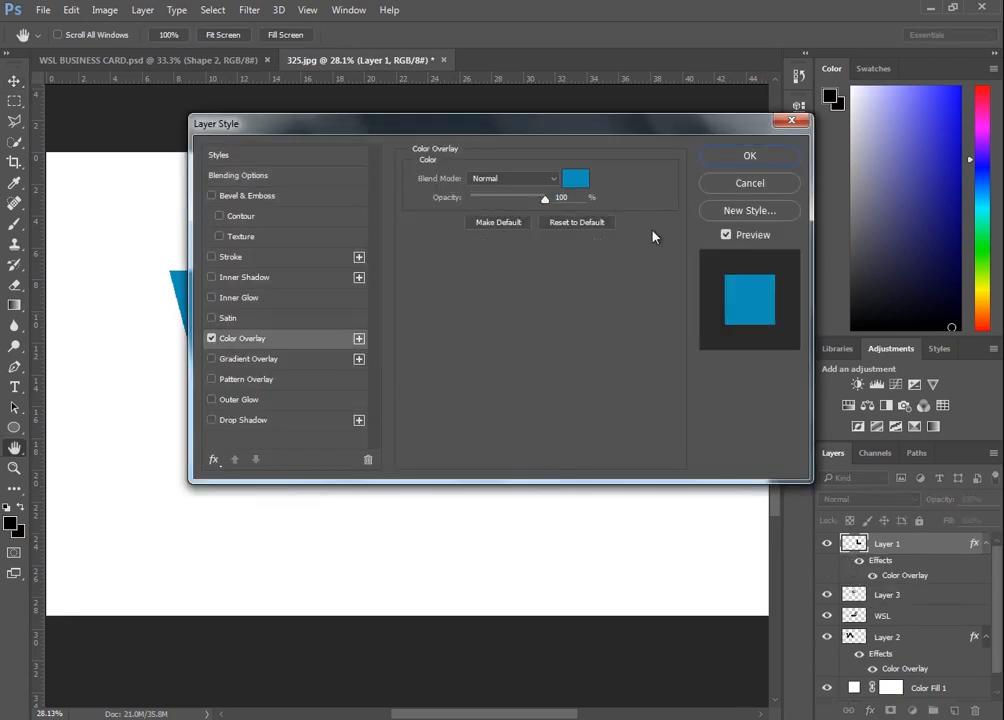
pyautogui.click(578, 178)
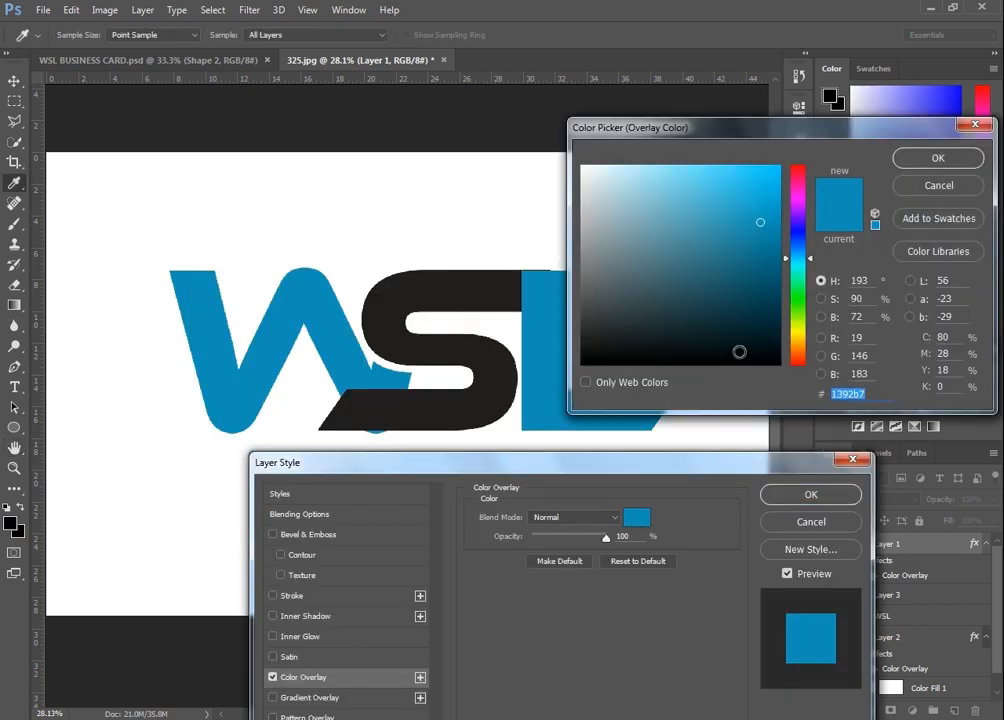
pyautogui.moveTo(784, 344)
pyautogui.mouseDown()
pyautogui.moveTo(789, 325)
pyautogui.moveTo(789, 342)
pyautogui.mouseUp()
pyautogui.click(774, 192)
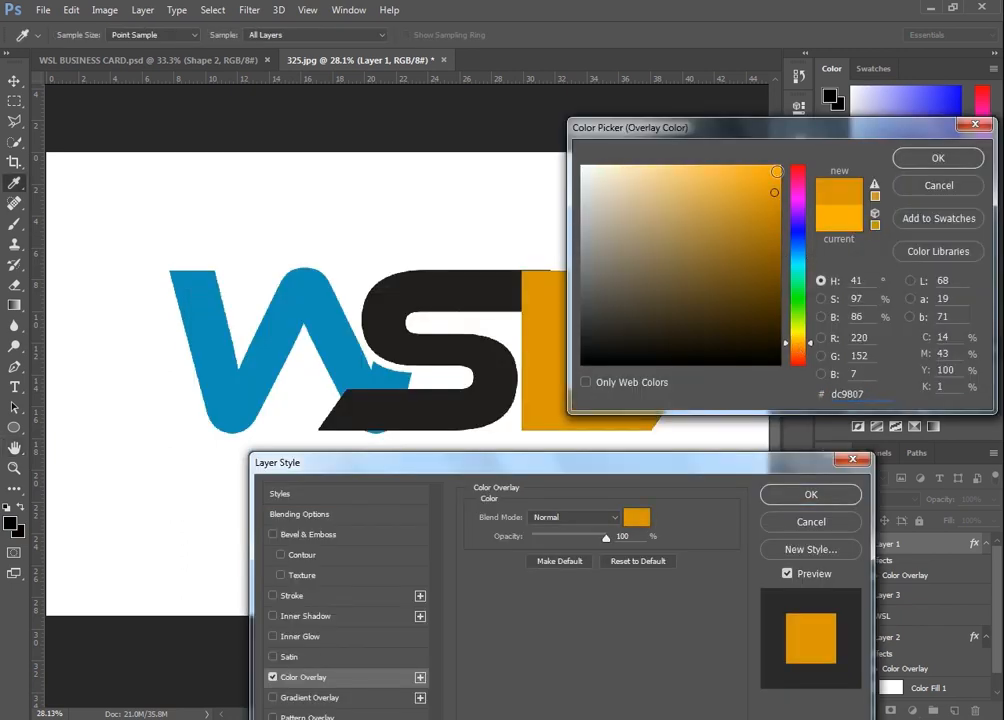
pyautogui.moveTo(781, 172); pyautogui.dragTo(780, 184)
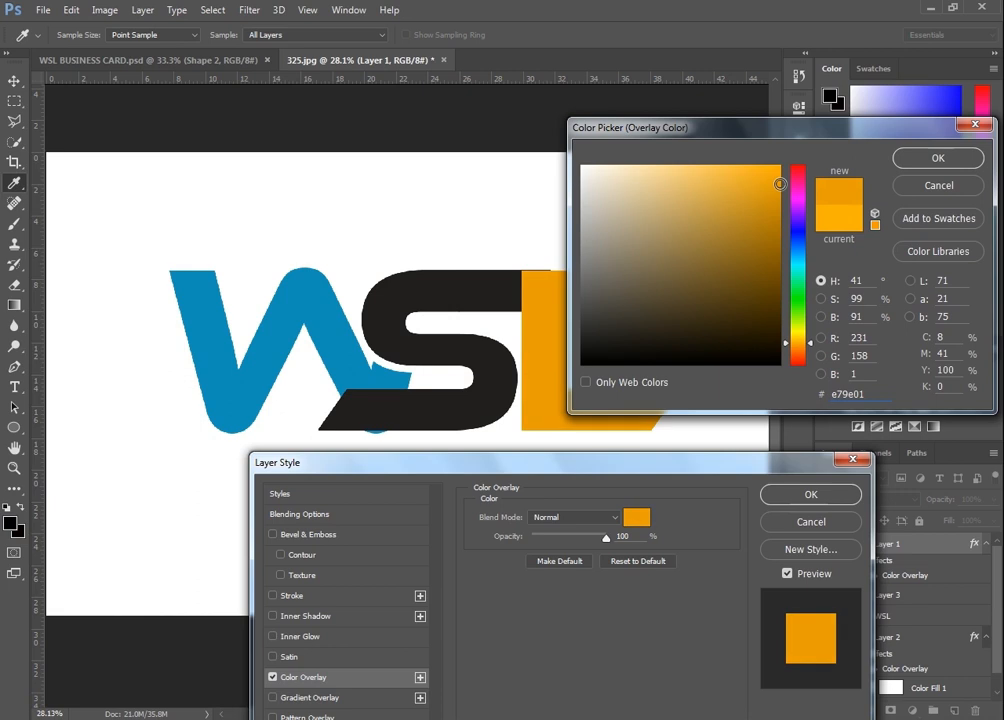
pyautogui.click(938, 160)
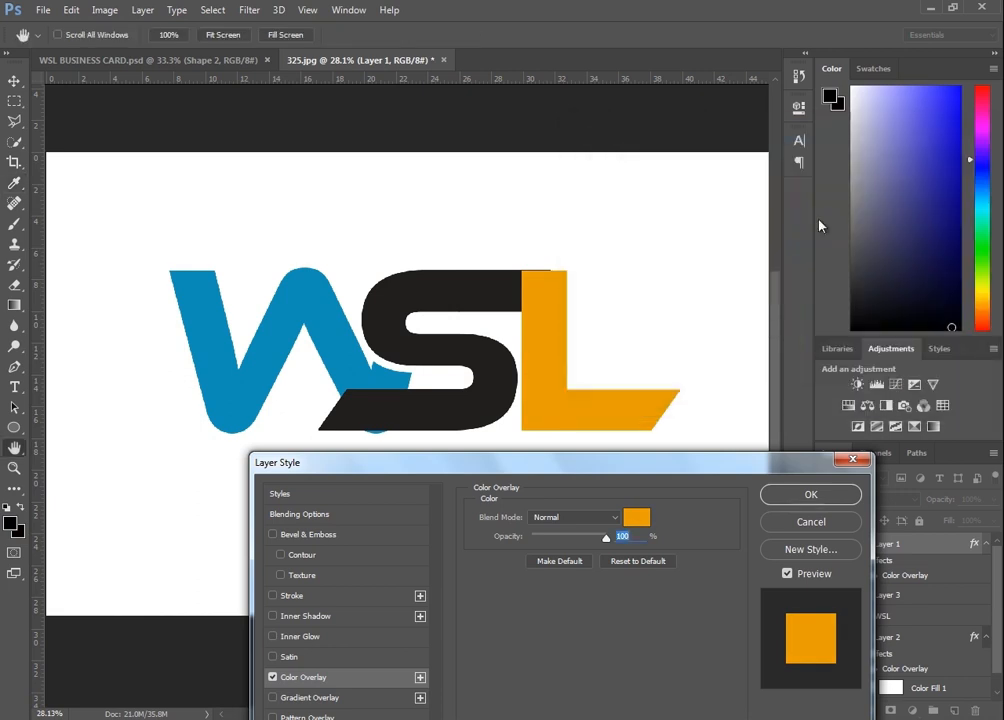
pyautogui.click(821, 496)
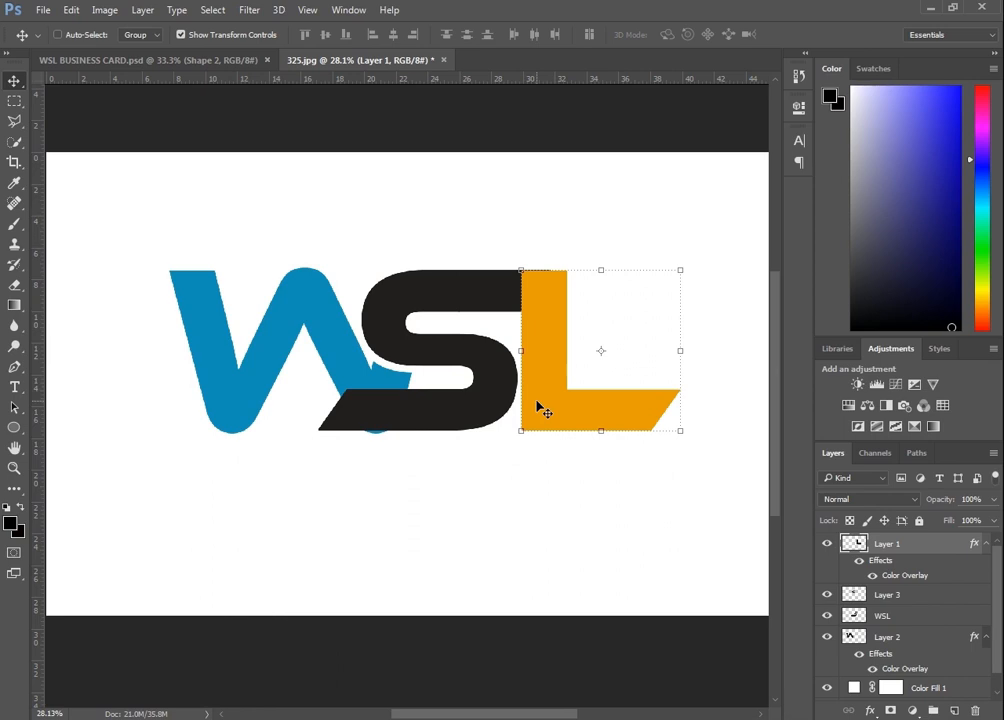
# Nudge the L horizontally so it sits flush against the S
pyautogui.press('Right')
pyautogui.press('Right')
pyautogui.press('Right')
pyautogui.press('Right')
pyautogui.press('Right')
pyautogui.press('Right')
pyautogui.press('Right')
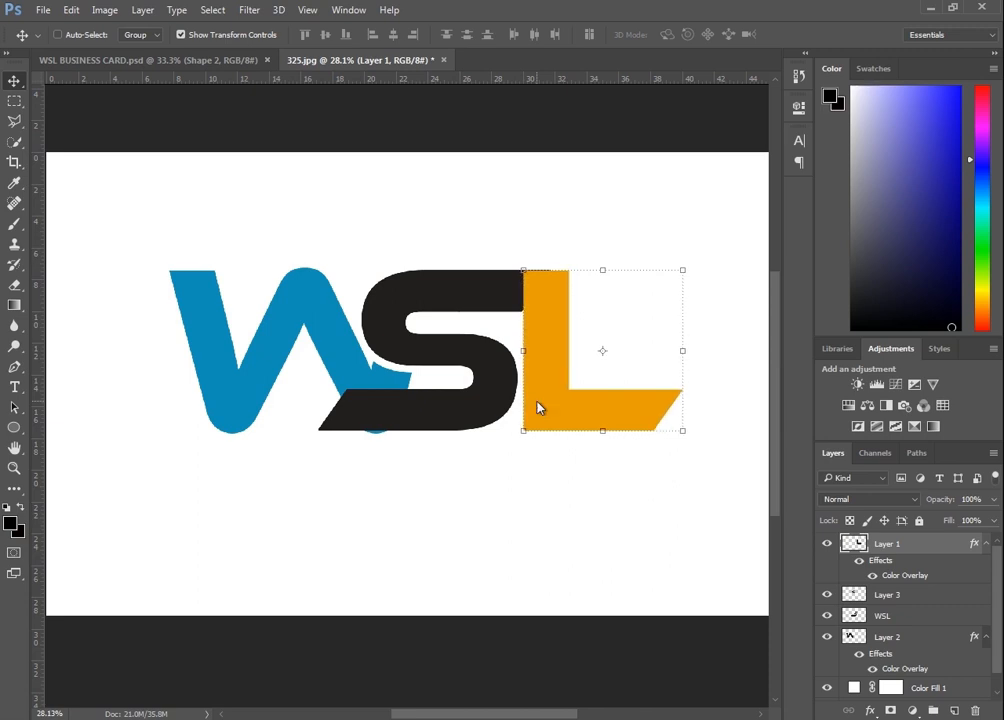
pyautogui.press('Right')
pyautogui.press('Left')
pyautogui.press('Left')
pyautogui.press('Left')
pyautogui.press('Left')
pyautogui.press('Left')
pyautogui.press('Left')
pyautogui.press('Left')
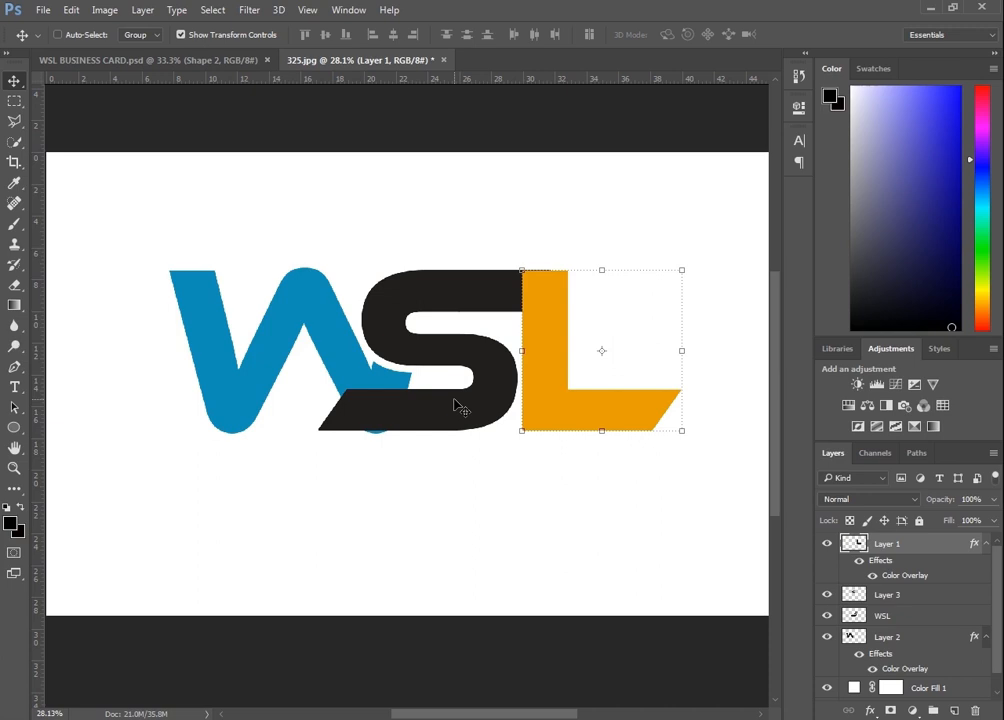
# Move the WSL layer to the top of the layer stack so the S overlaps the L
pyautogui.scroll(5, 459, 404)
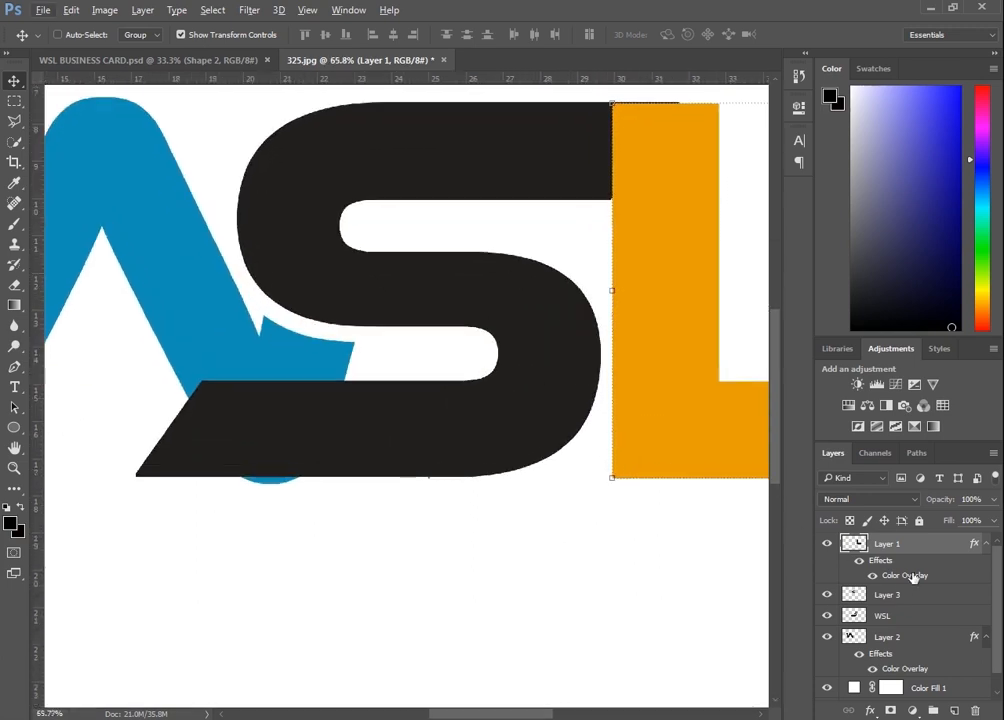
pyautogui.click(889, 596)
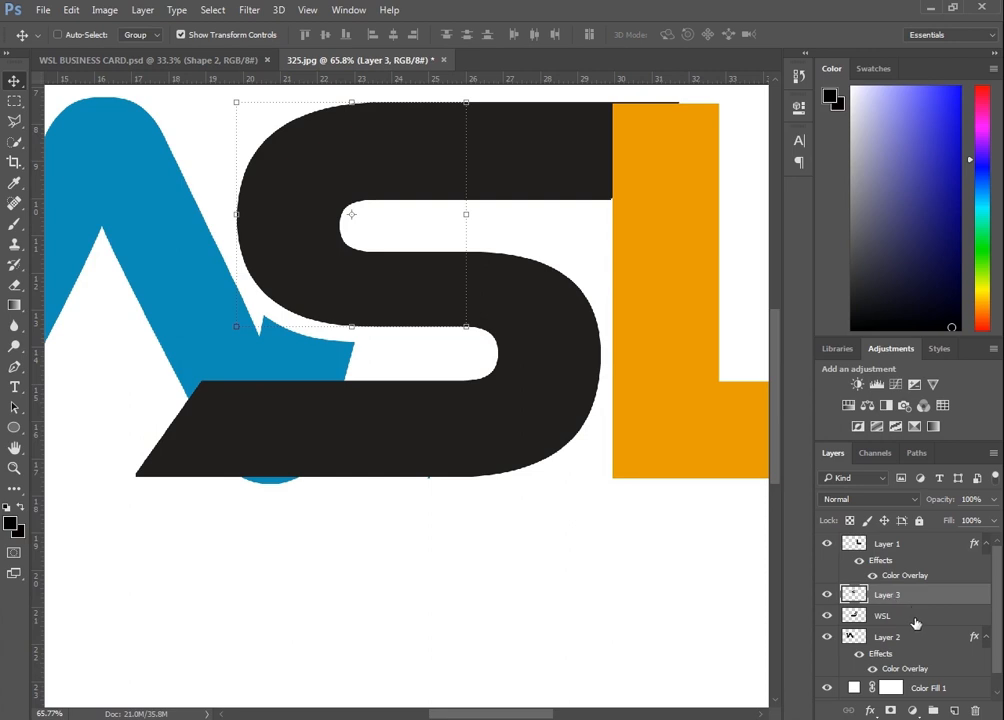
pyautogui.click(905, 617)
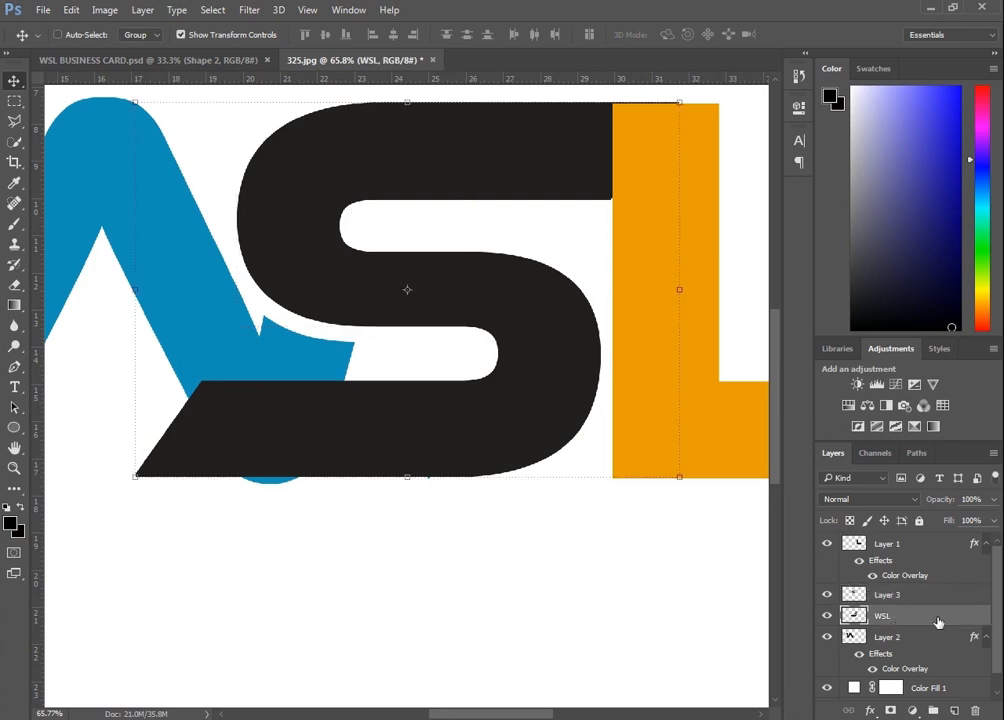
pyautogui.moveTo(937, 622); pyautogui.dragTo(927, 549)
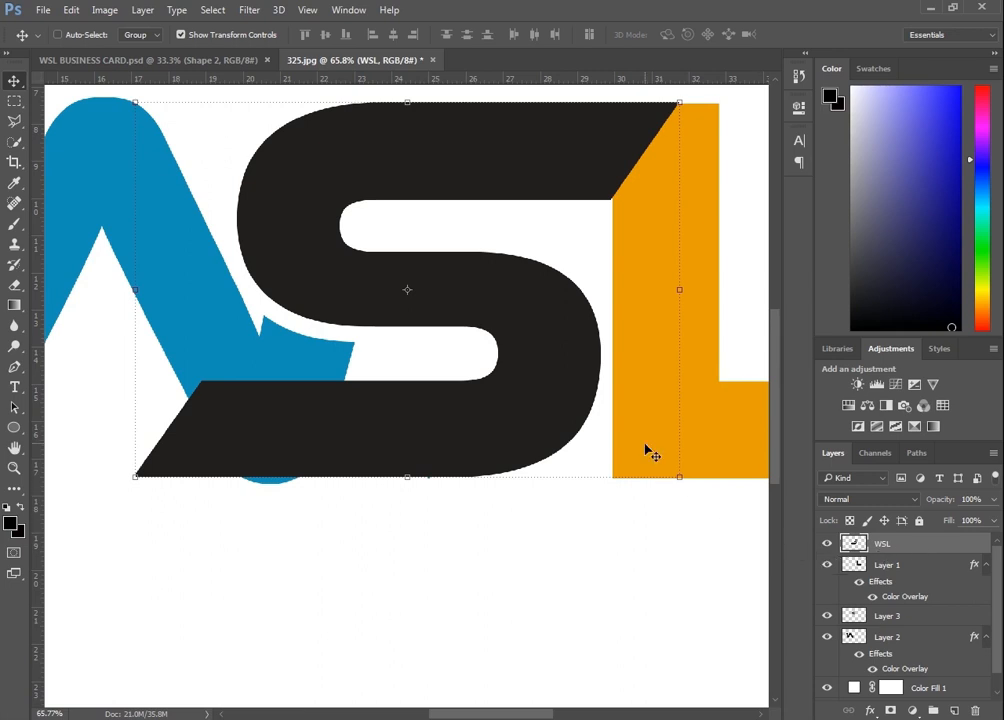
# Select the L's layer and slide the L left so its top diagonal tucks under the S
pyautogui.scroll(-4, 645, 445)
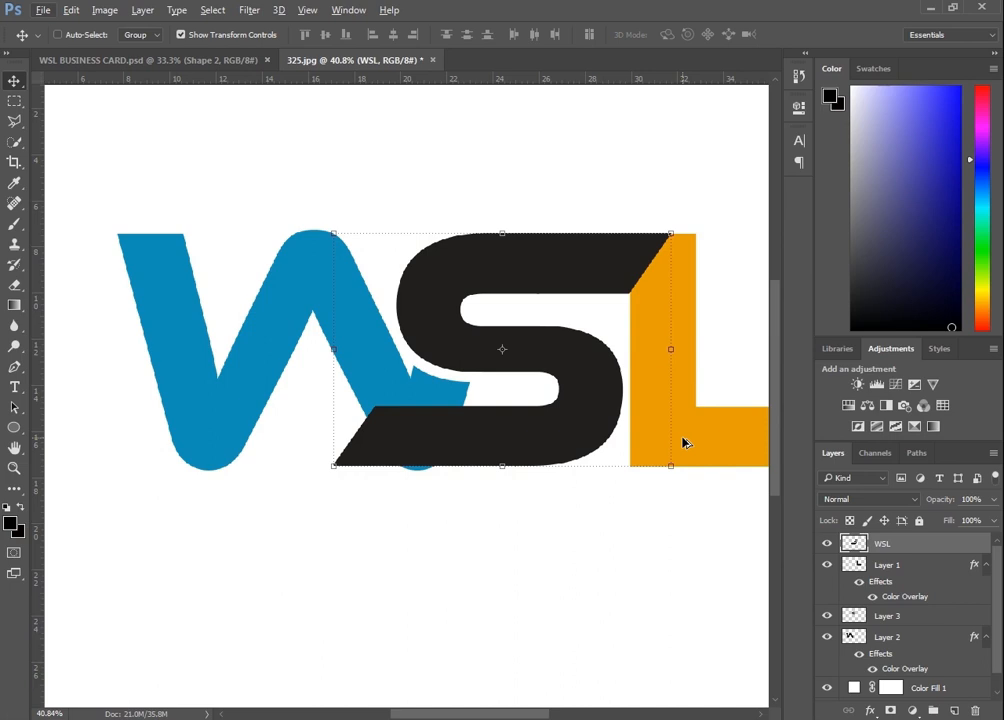
pyautogui.hscroll(5, 683, 443)
pyautogui.rightClick(600, 451)
pyautogui.click(620, 450)
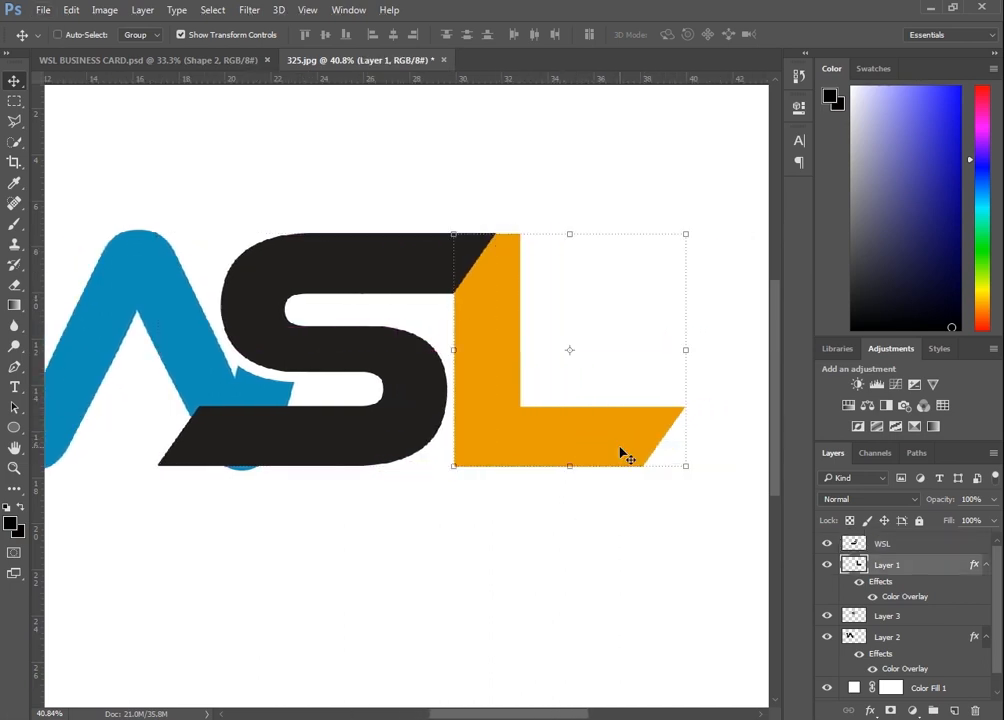
pyautogui.moveTo(685, 348); pyautogui.dragTo(606, 355)
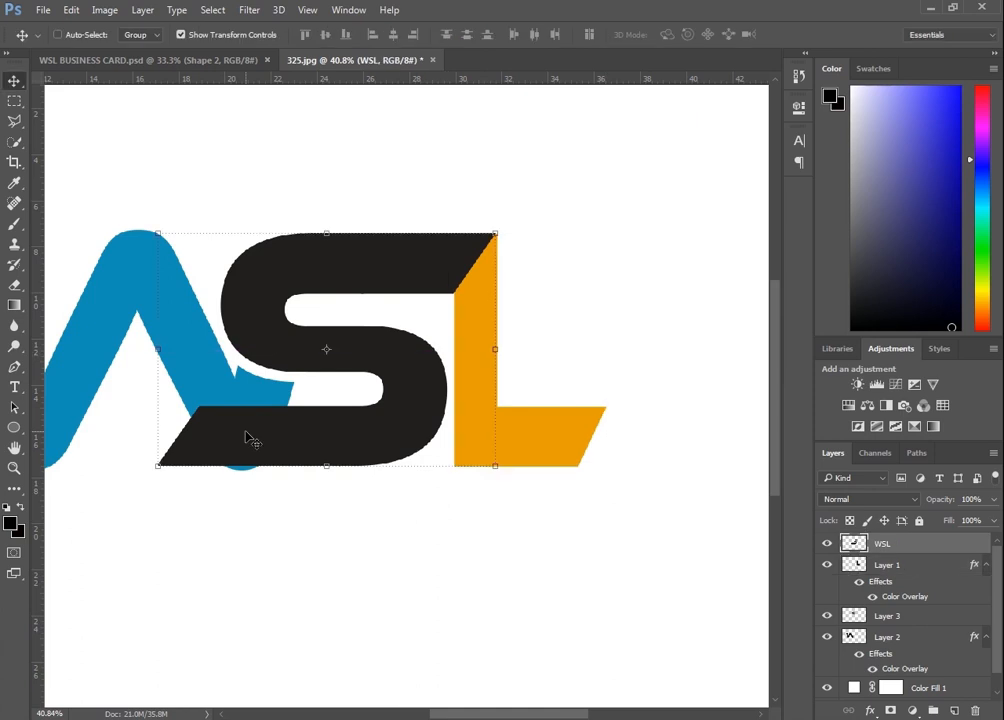
# Marquee the lower-right stroke of the W on the W layer and copy it onto a new layer
pyautogui.scroll(5, 249, 437)
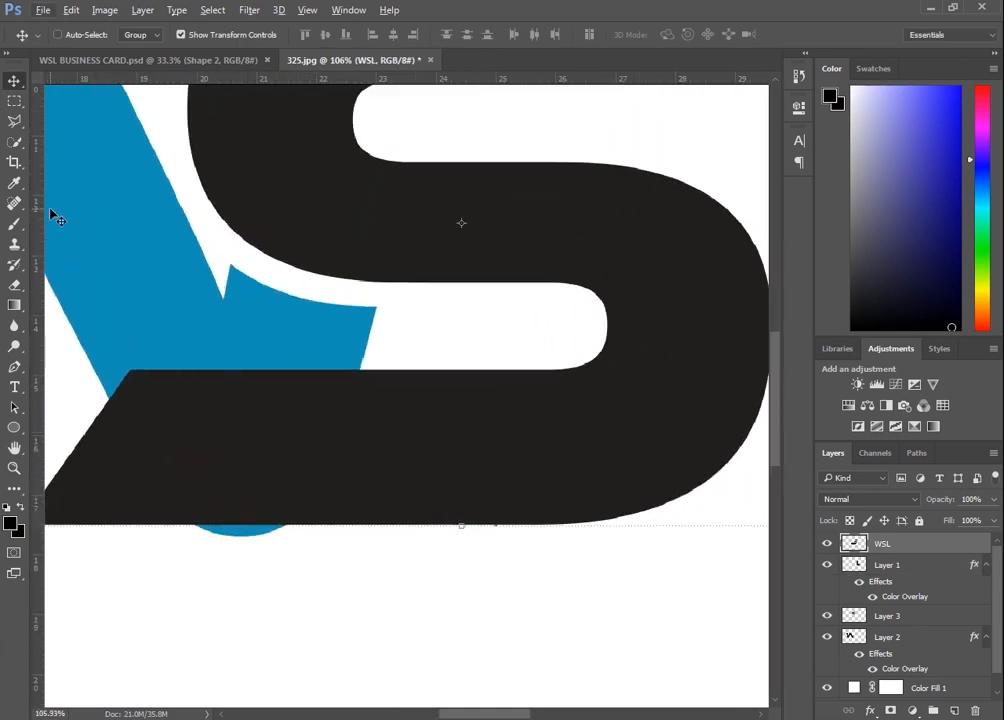
pyautogui.click(16, 101)
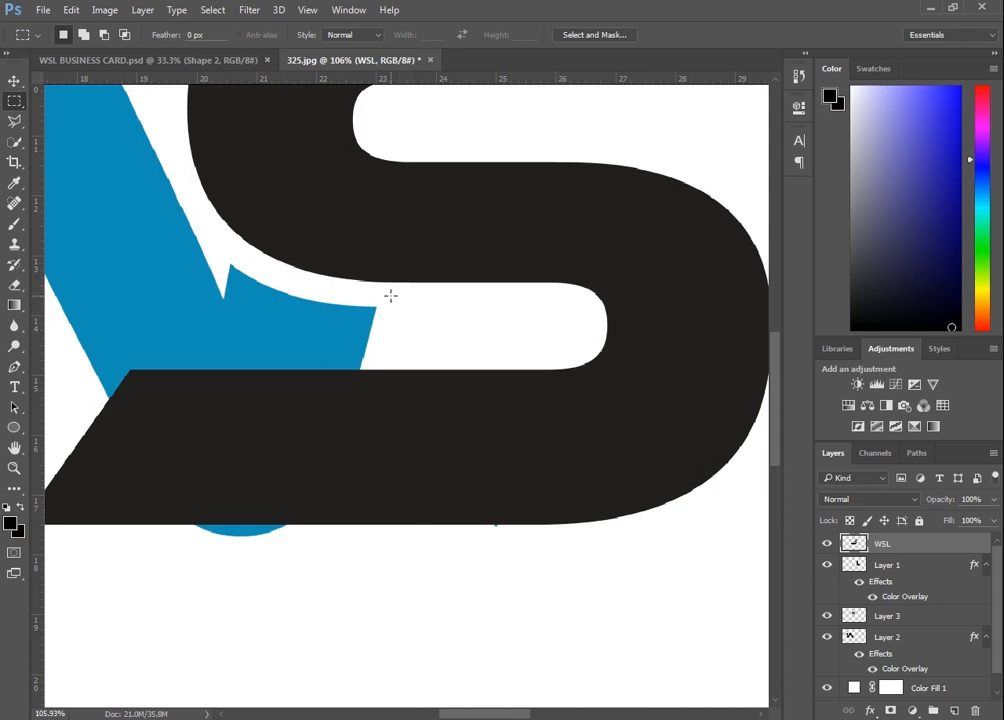
pyautogui.moveTo(390, 296); pyautogui.dragTo(195, 572)
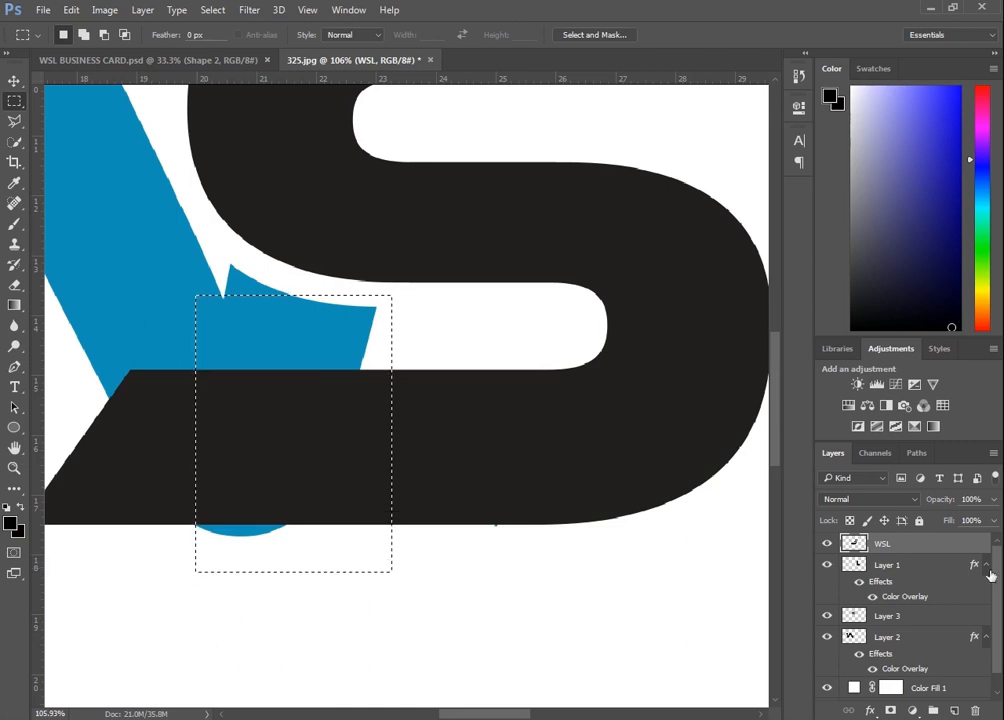
pyautogui.scroll(-1, 878, 598)
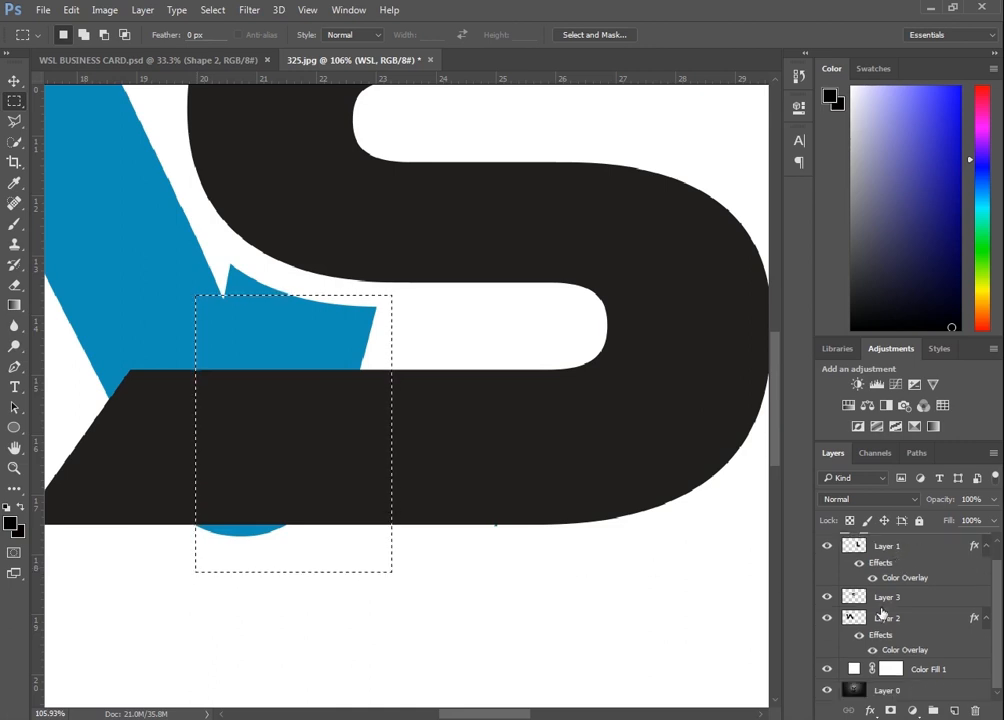
pyautogui.click(880, 620)
pyautogui.rightClick(314, 353)
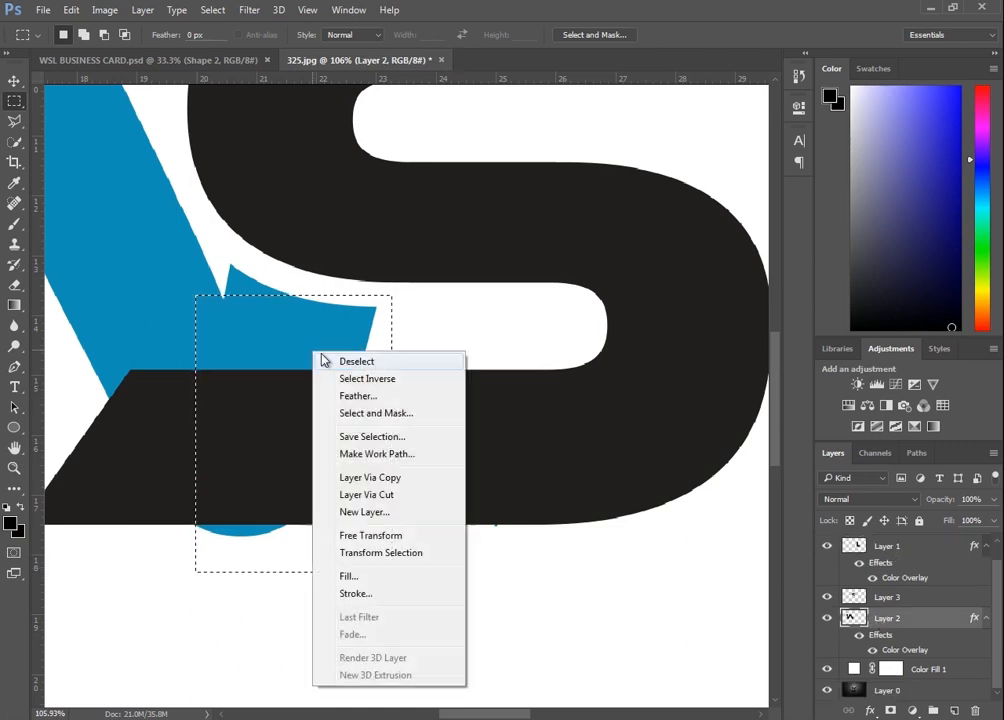
pyautogui.click(405, 495)
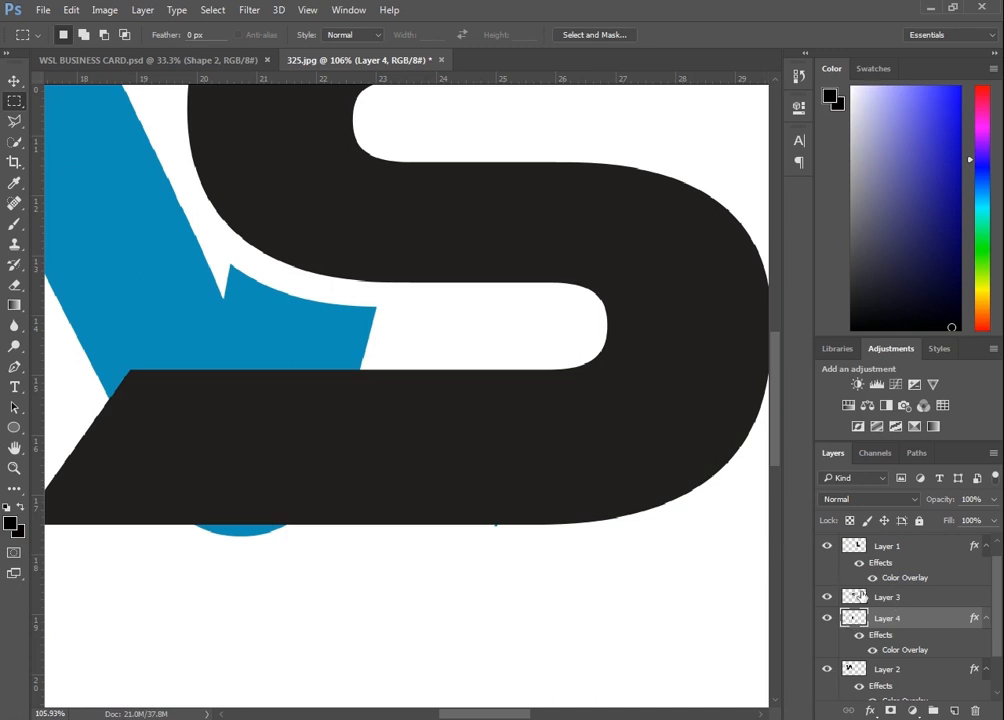
# Load the copied W piece as a selection and expand it by 30 pixels
pyautogui.scroll(-2, 886, 608)
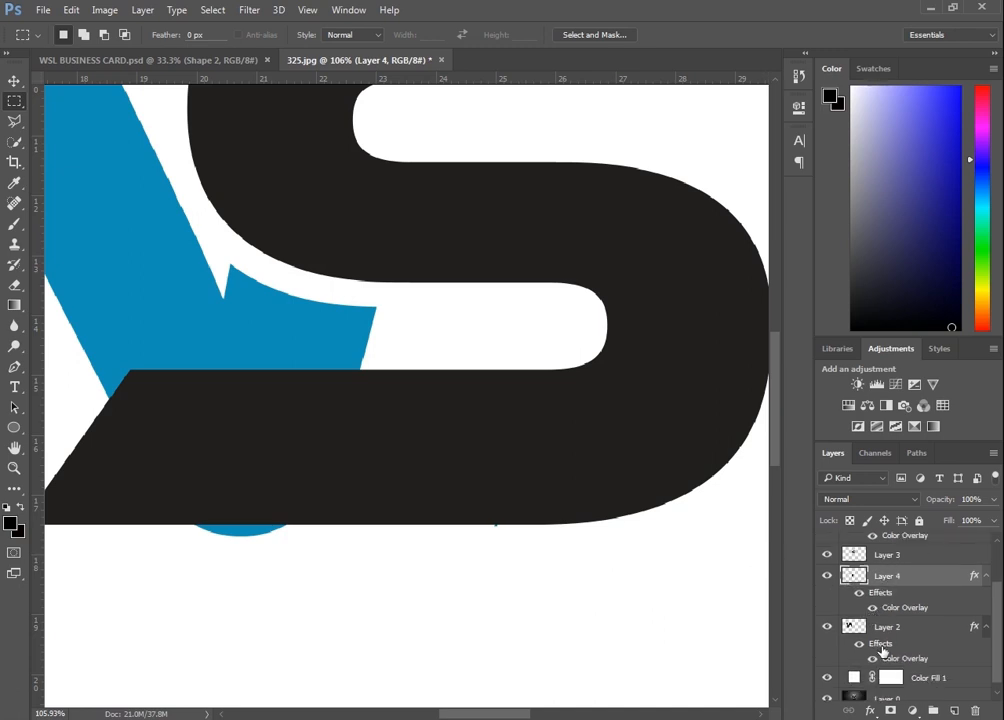
pyautogui.scroll(-1, 864, 638)
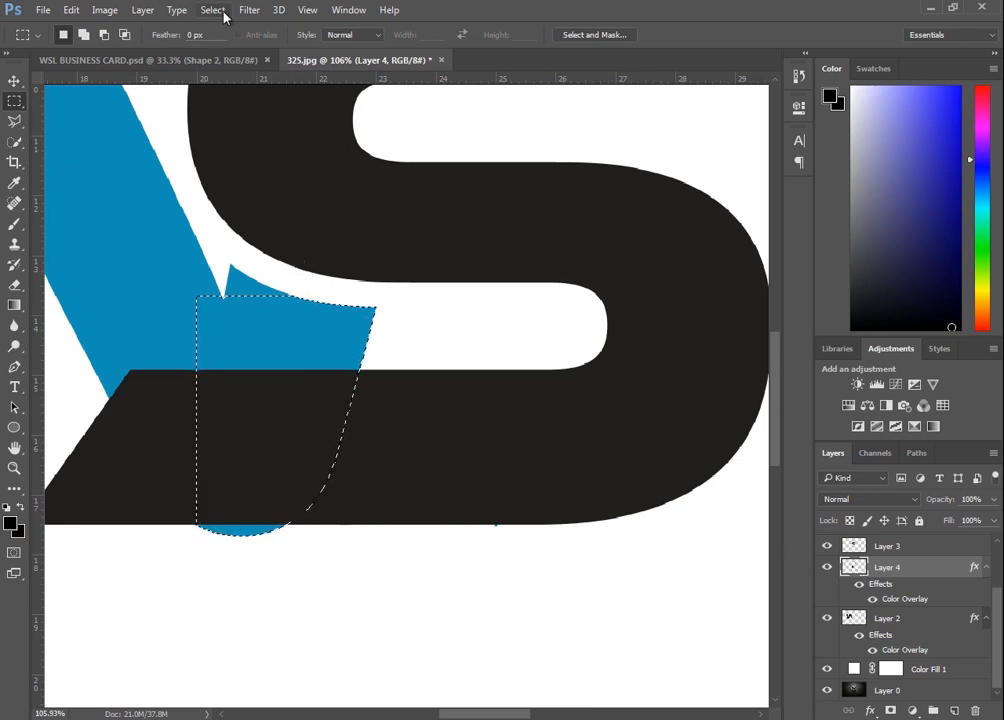
pyautogui.click(222, 12)
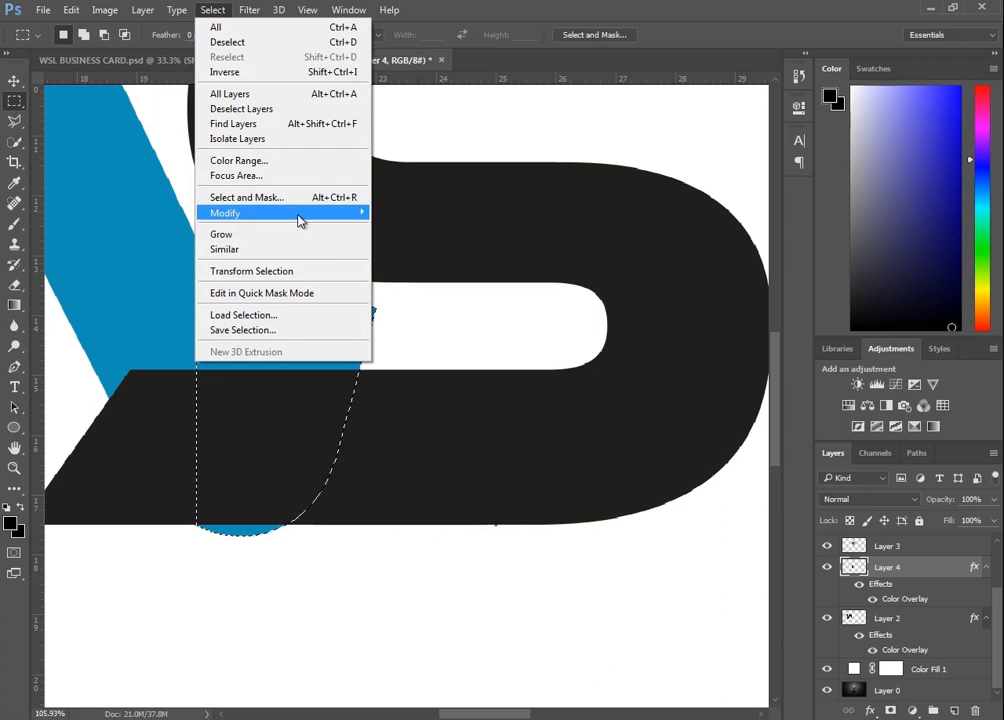
pyautogui.moveTo(364, 217)
pyautogui.click(430, 246)
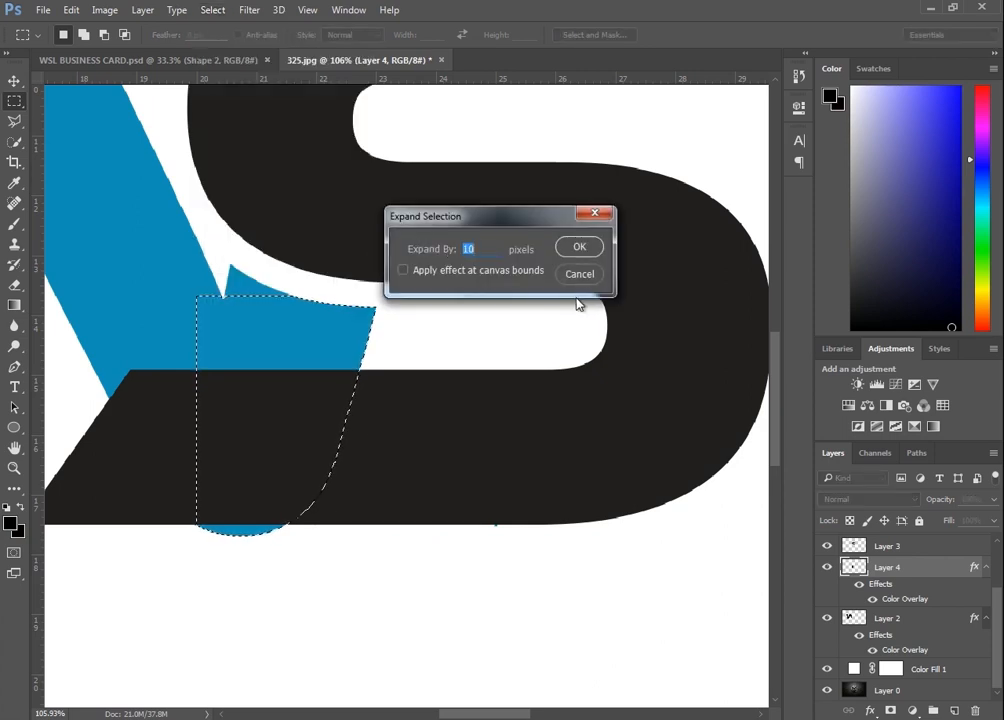
pyautogui.write('30')
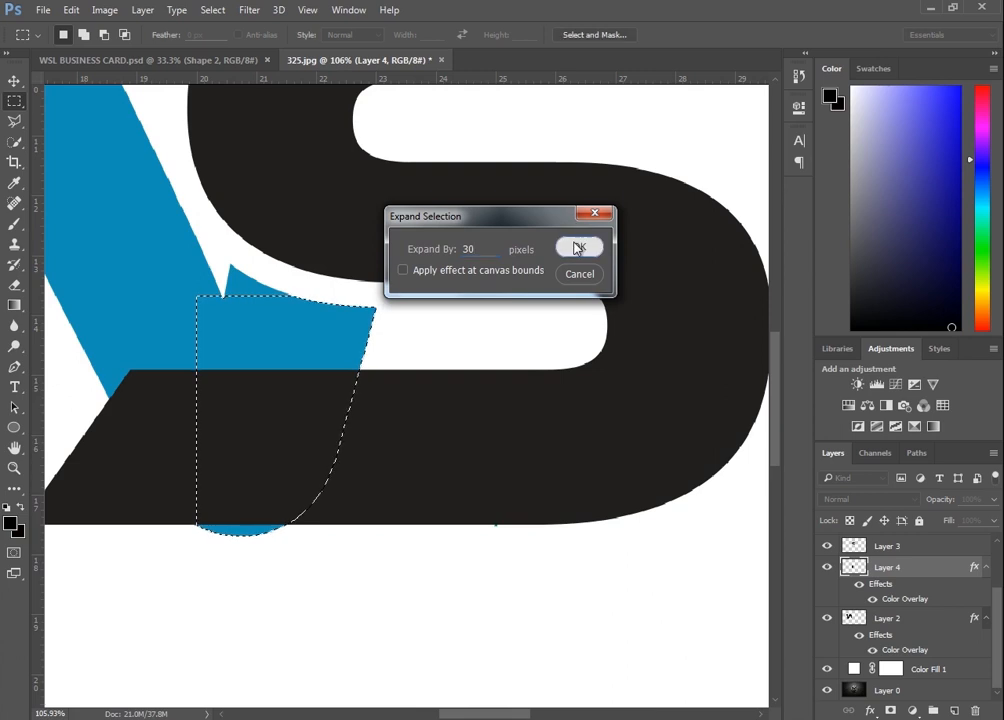
pyautogui.click(578, 245)
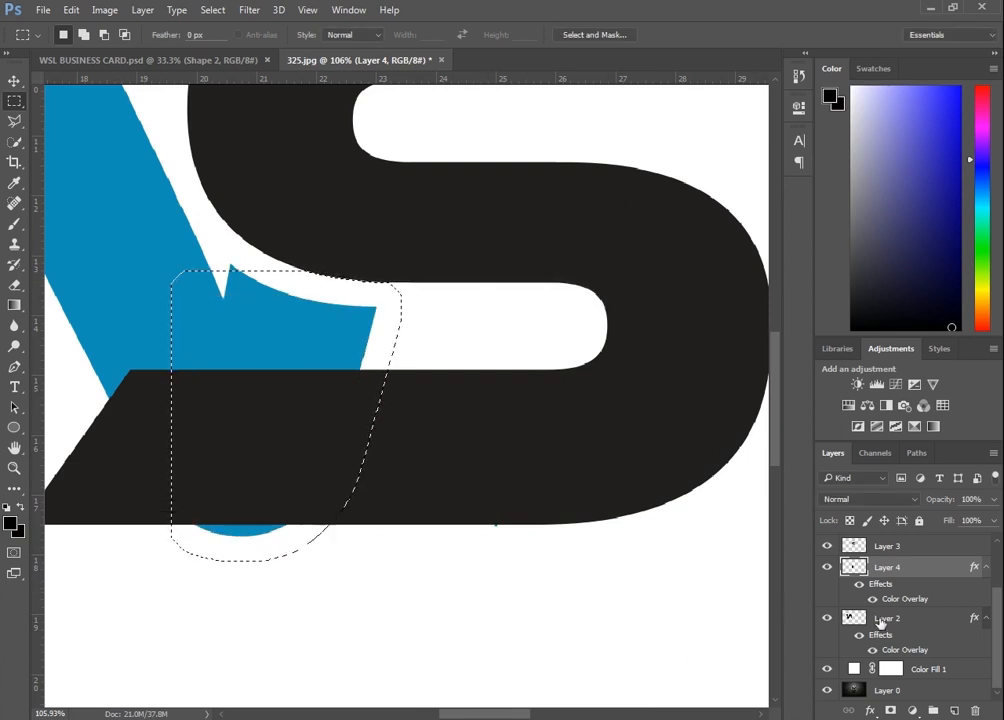
# Delete the expanded selection from the WSL layer to cut a gap in the S around the W
pyautogui.scroll(2, 875, 570)
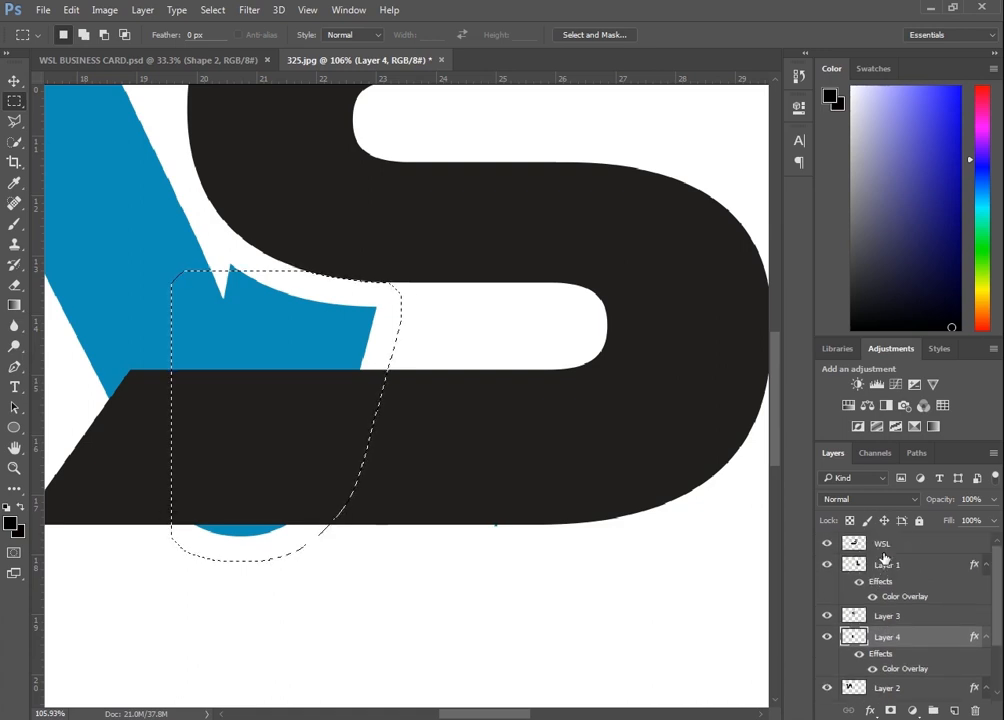
pyautogui.click(882, 543)
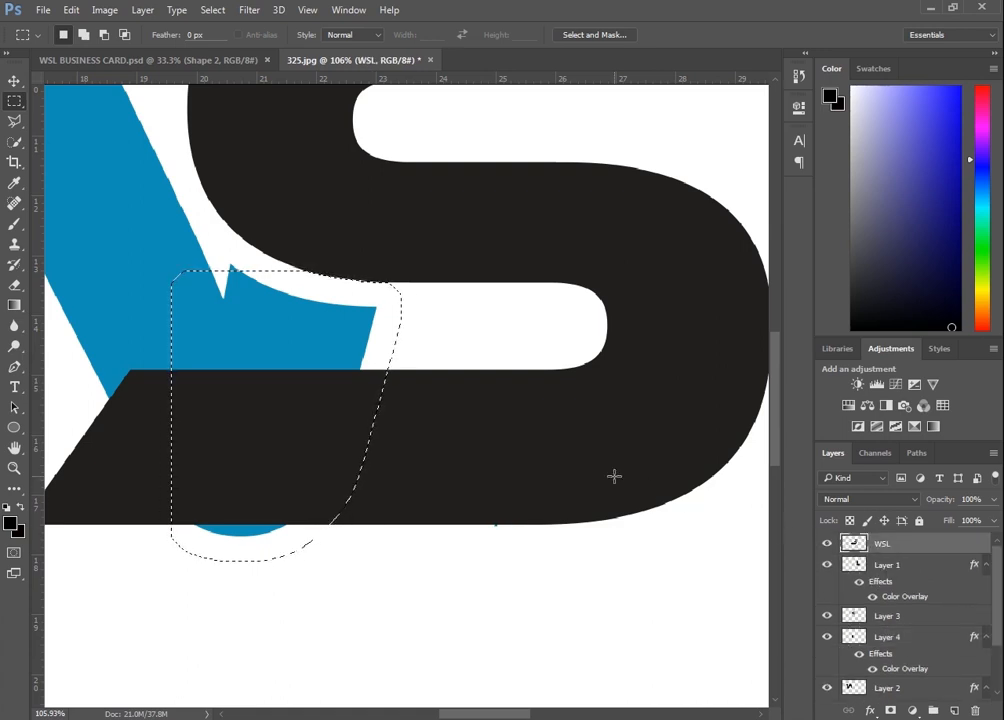
pyautogui.press('Delete')
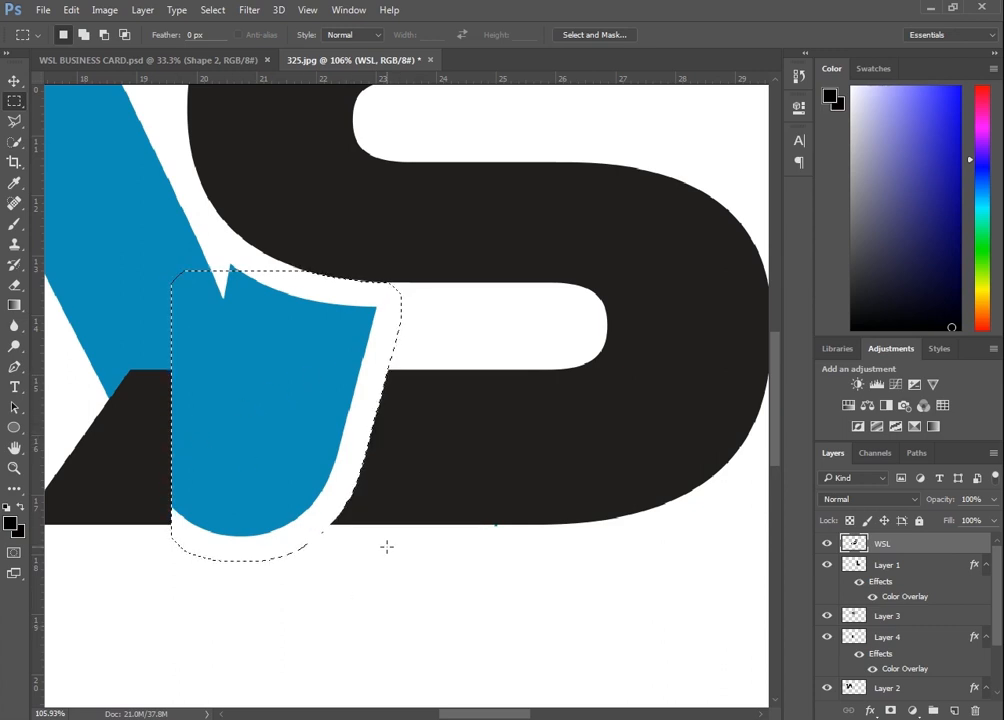
# Marquee the leftover black fragment of the S inside the W, delete it, and deselect
pyautogui.scroll(-4, 399, 484)
pyautogui.scroll(-1, 402, 489)
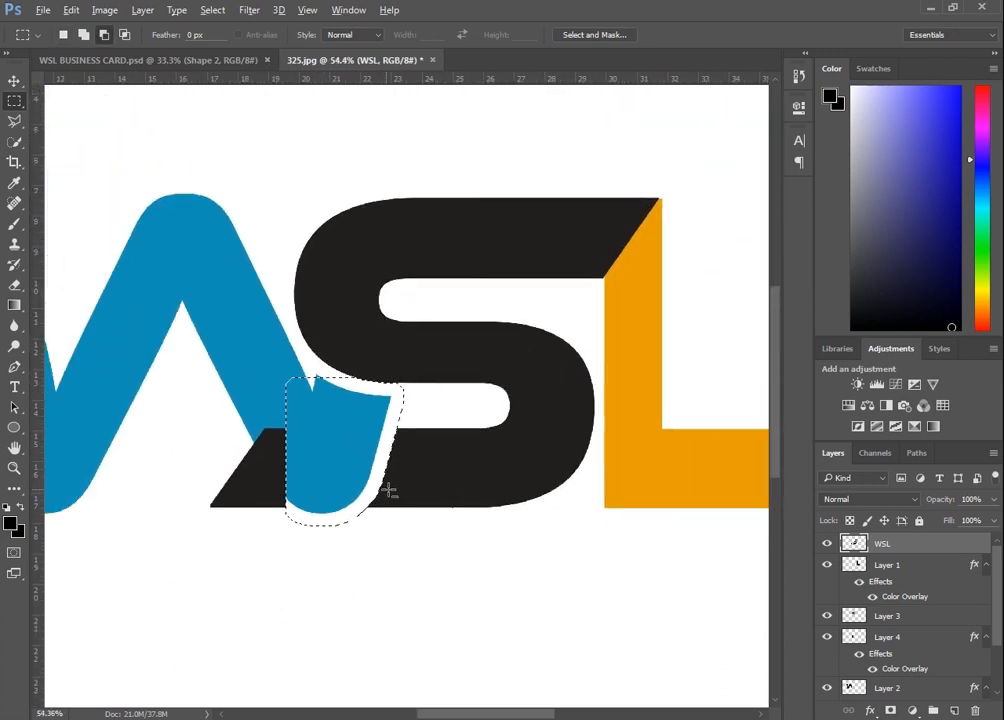
pyautogui.click(221, 544)
pyautogui.moveTo(183, 405); pyautogui.dragTo(319, 541)
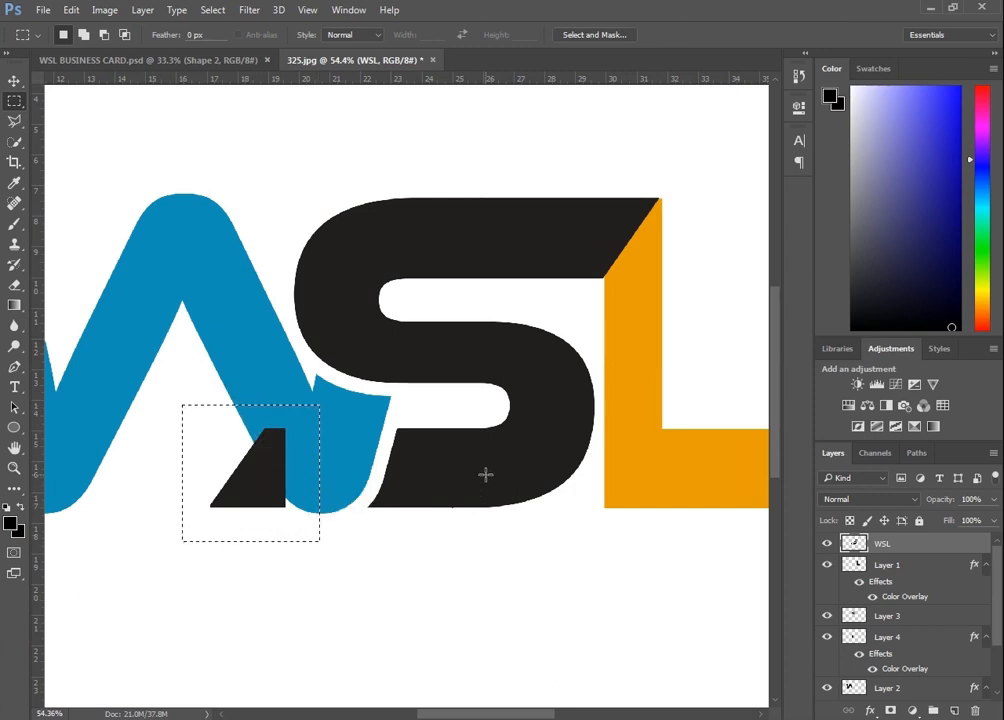
pyautogui.press('Delete')
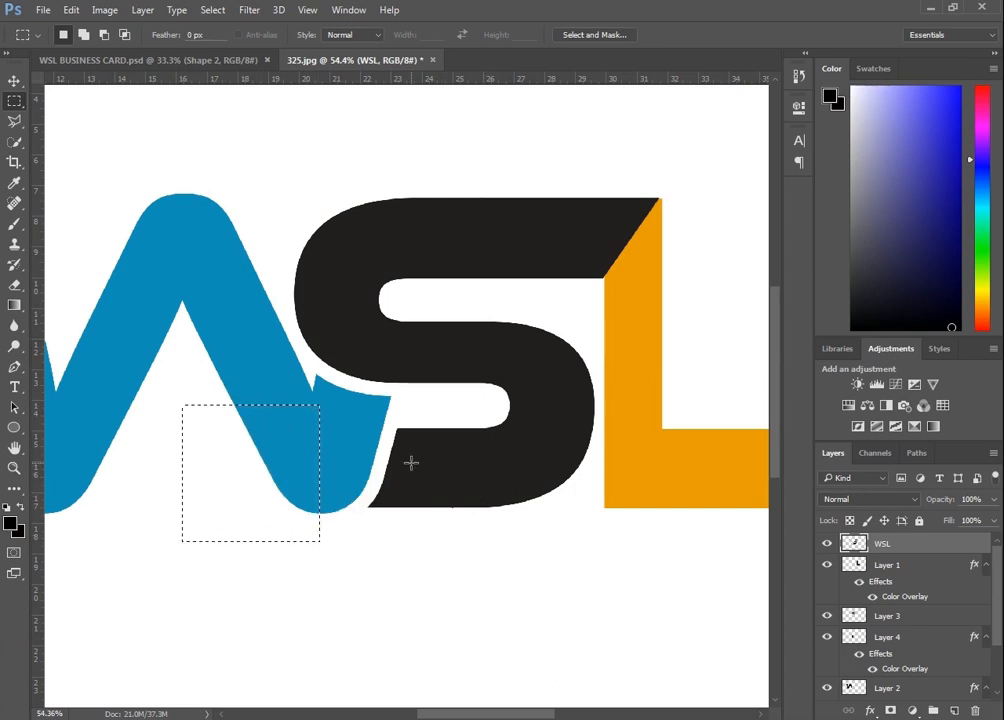
pyautogui.hotkey('ctrl', 'd')
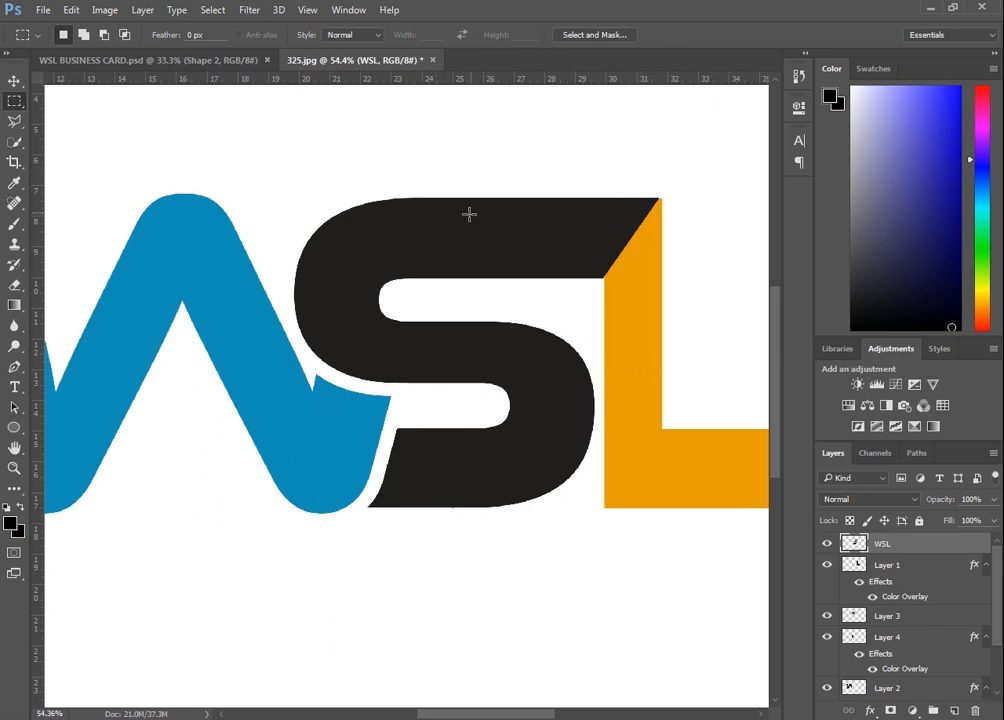
pyautogui.moveTo(670, 180); pyautogui.dragTo(291, 574)
pyautogui.hotkey('ctrl', 'd')
pyautogui.click(860, 620)
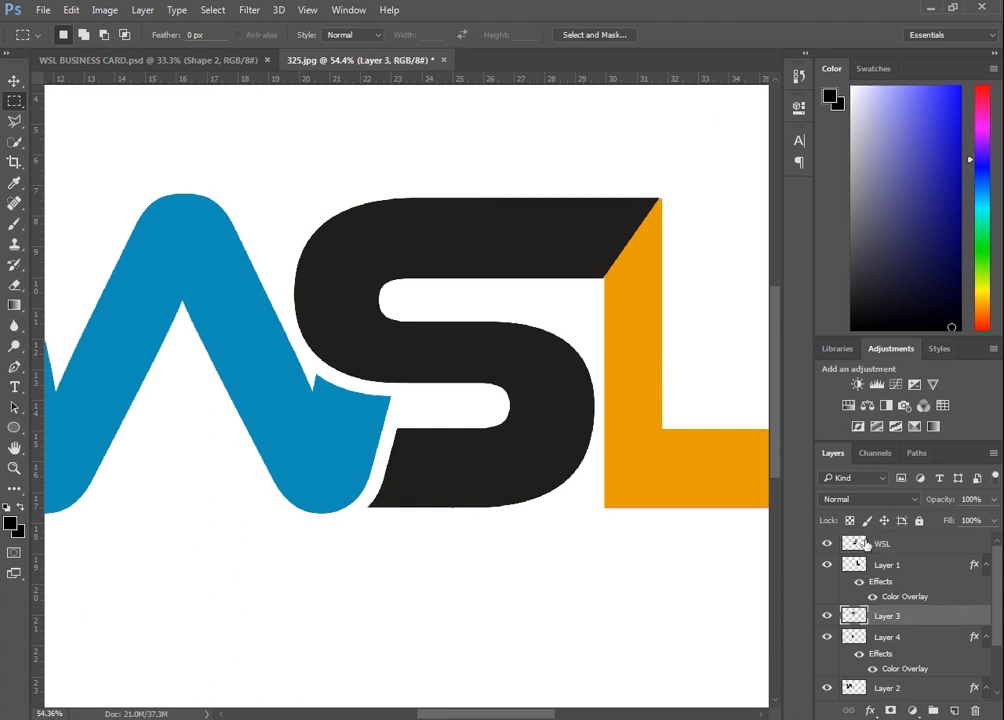
# Load the S on the WSL layer as a selection and expand it by 30 pixels
pyautogui.click(859, 543)
pyautogui.keyDown('ctrl'); pyautogui.click(855, 543); pyautogui.keyUp('ctrl')
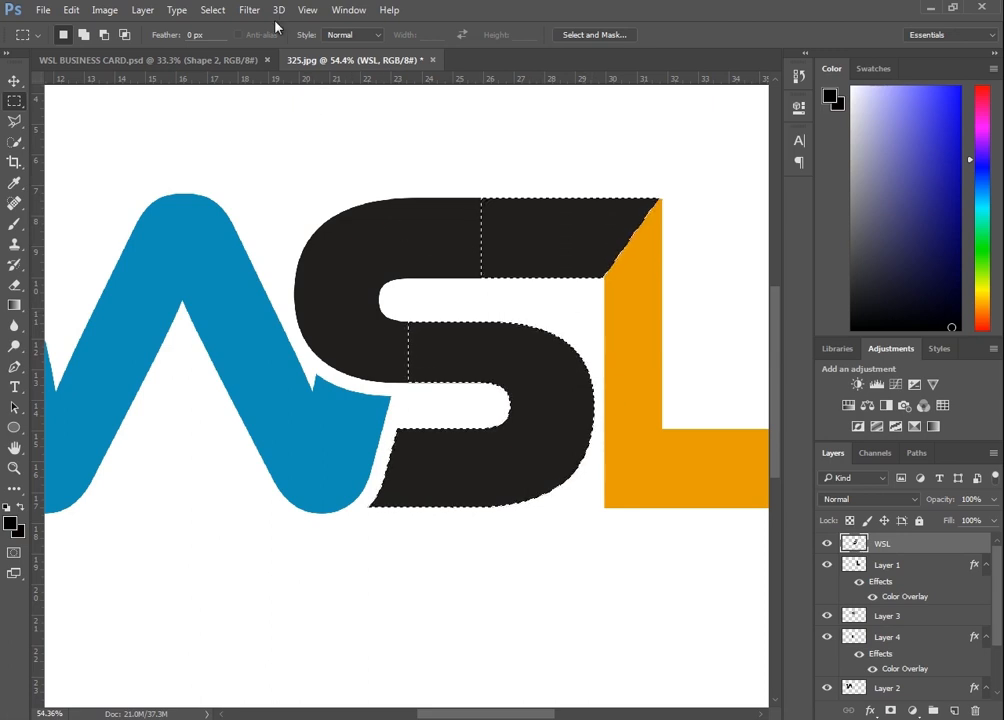
pyautogui.click(249, 10)
pyautogui.click(249, 10)
pyautogui.click(224, 11)
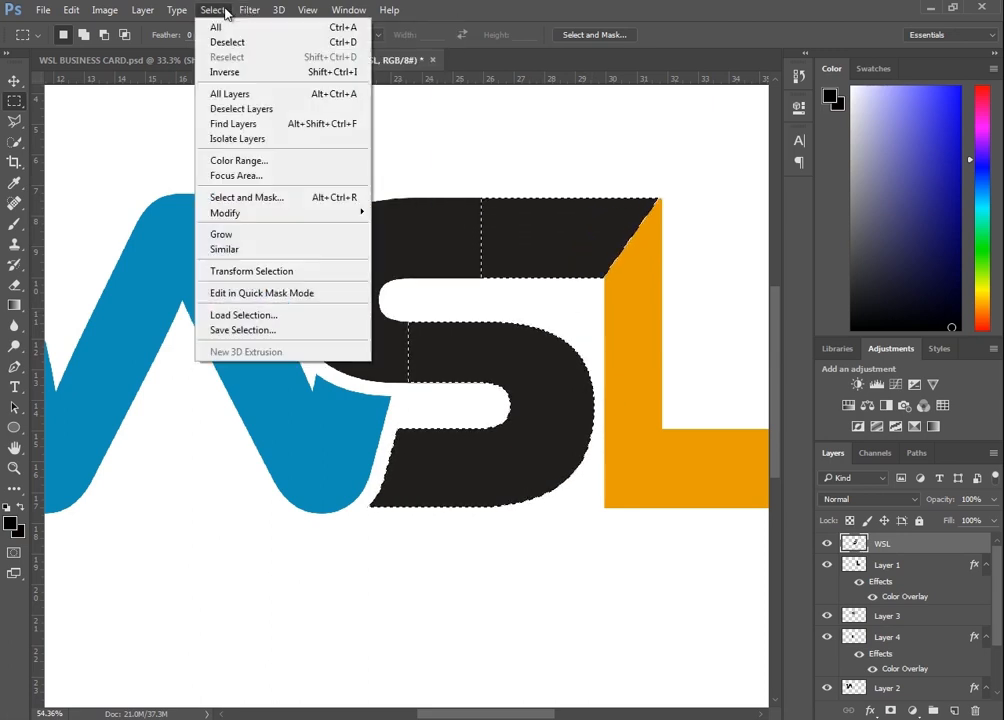
pyautogui.moveTo(300, 213)
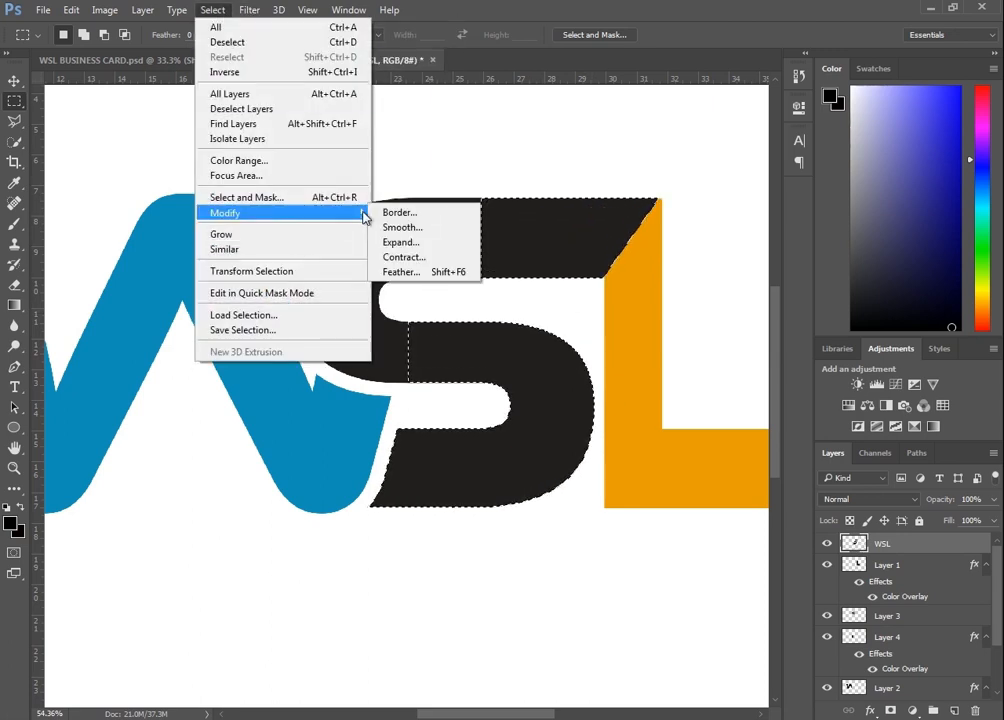
pyautogui.click(440, 242)
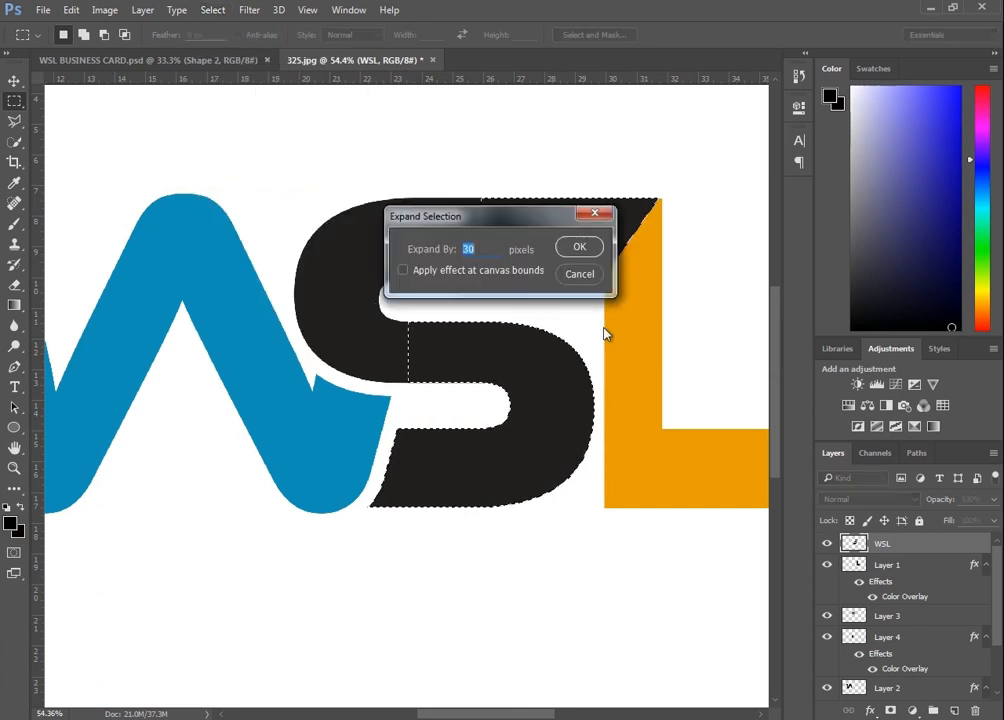
pyautogui.click(577, 248)
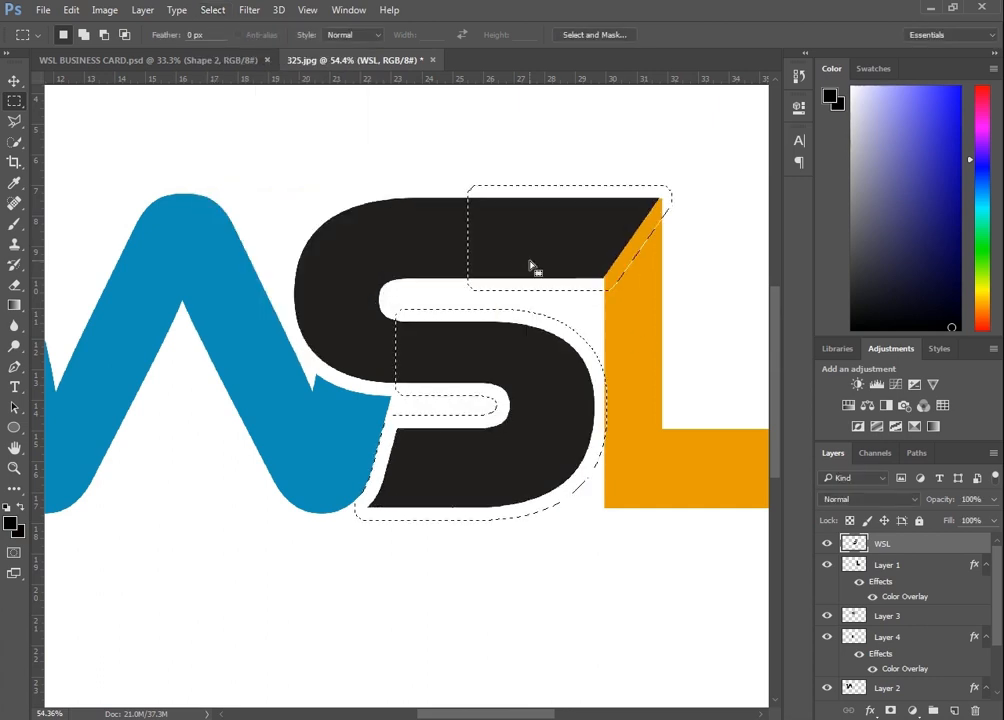
# Delete the expanded S selection from the L's layer to open a gap between S and L, then deselect
pyautogui.click(906, 567)
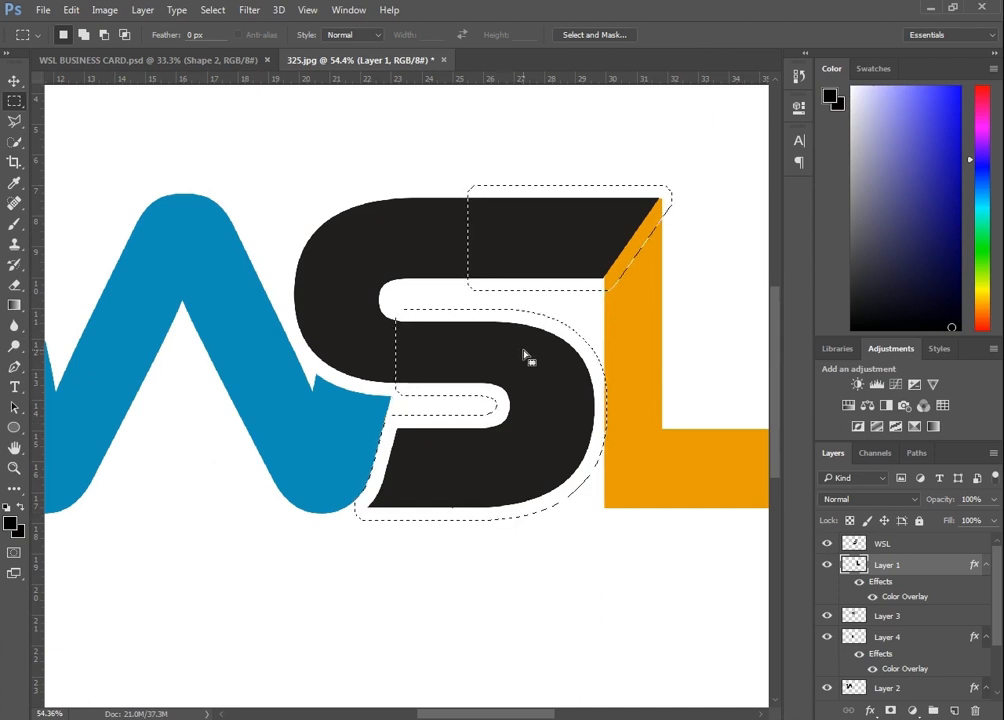
pyautogui.hotkey('ctrl', 'd')
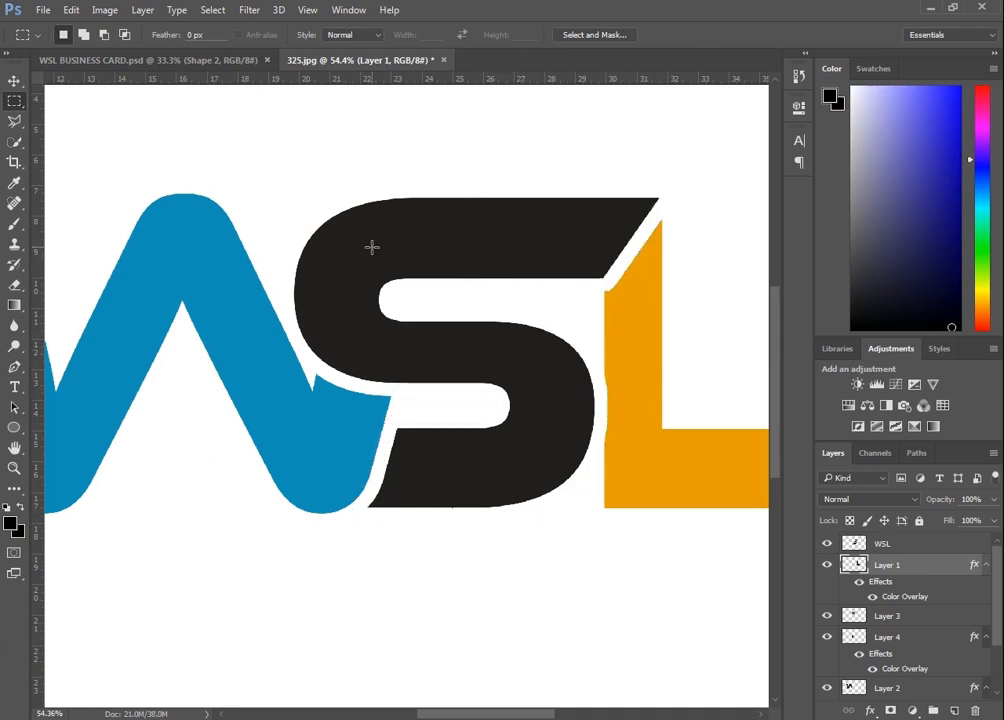
pyautogui.scroll(5, 630, 292)
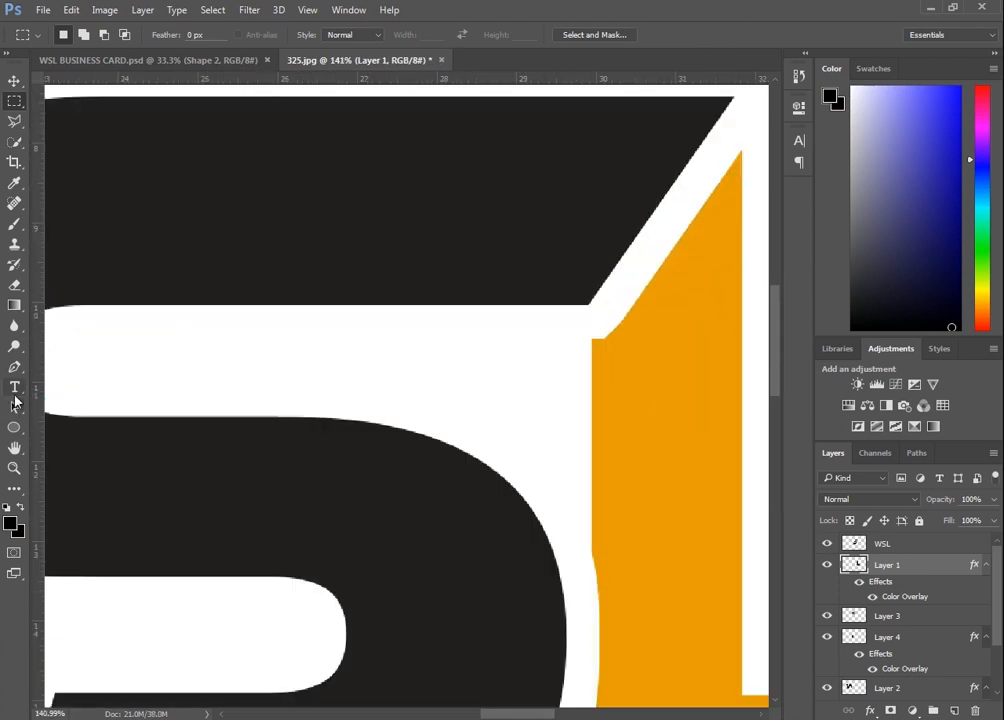
pyautogui.click(14, 121)
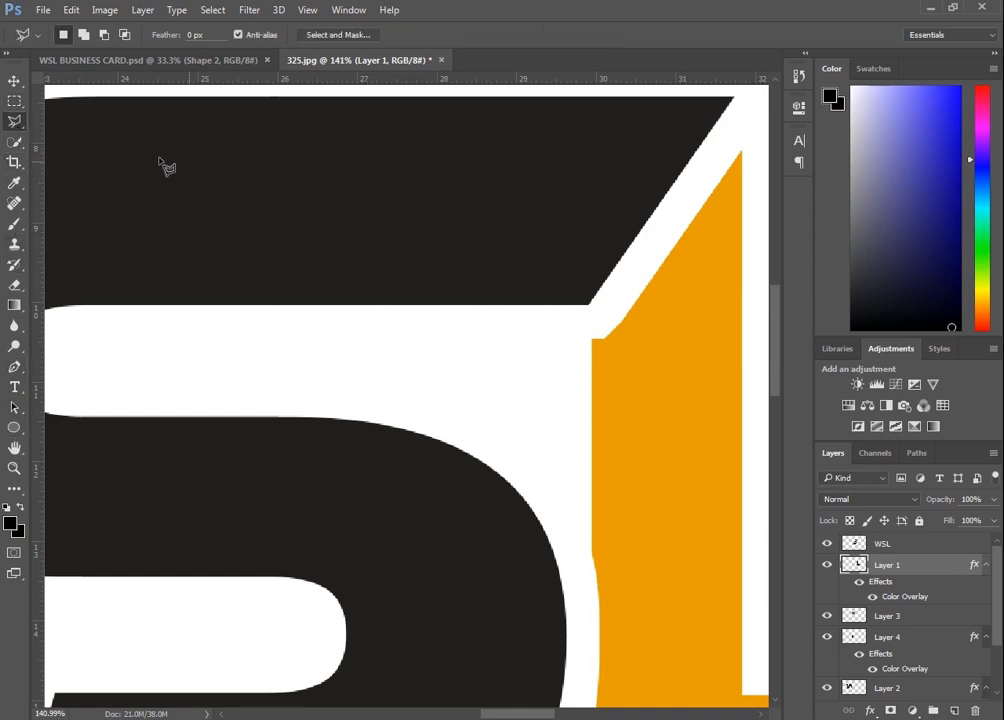
pyautogui.scroll(5, 748, 157)
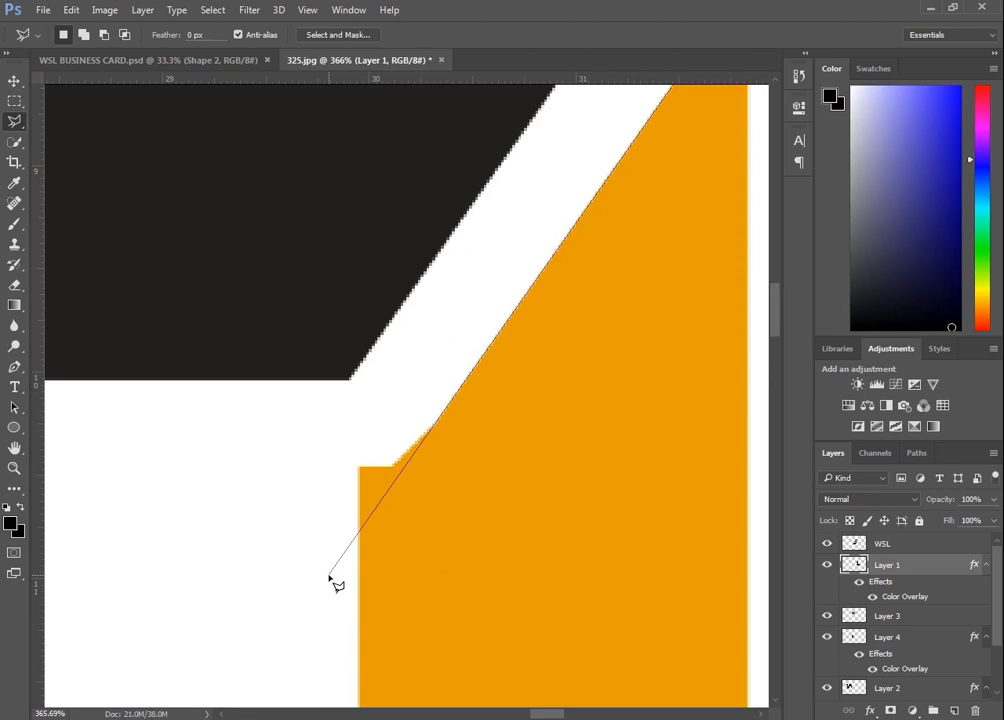
pyautogui.click(324, 473)
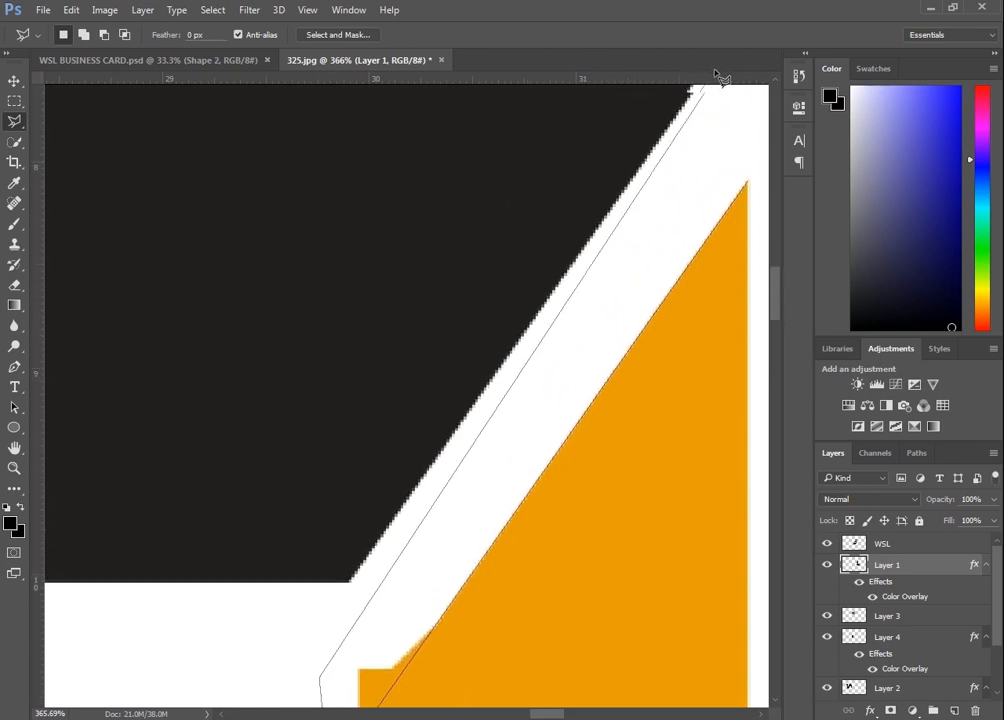
pyautogui.click(750, 183)
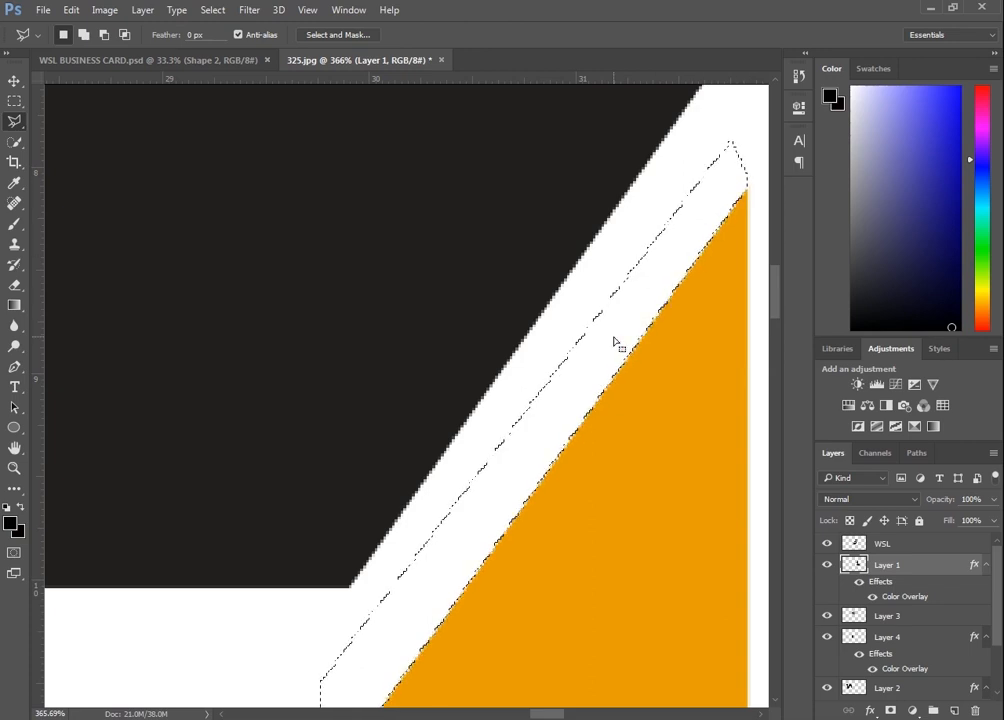
pyautogui.scroll(-4, 618, 345)
pyautogui.scroll(-5, 630, 375)
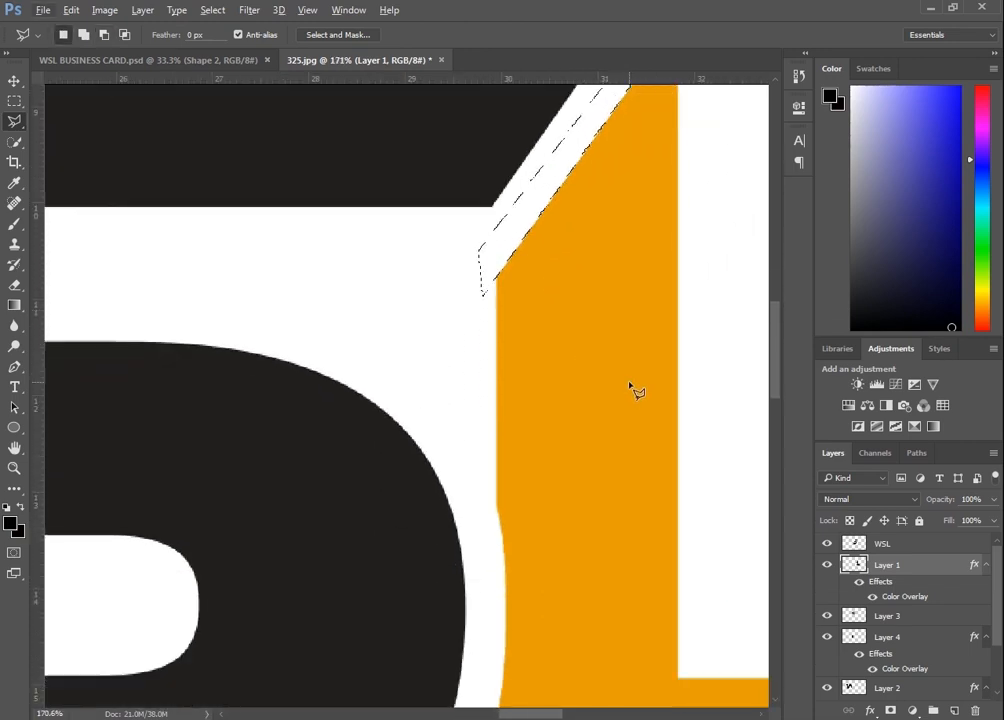
# Select a narrow vertical strip along the L's left edge and shift it slightly left to straighten the stem, committing the transform
pyautogui.click(20, 101)
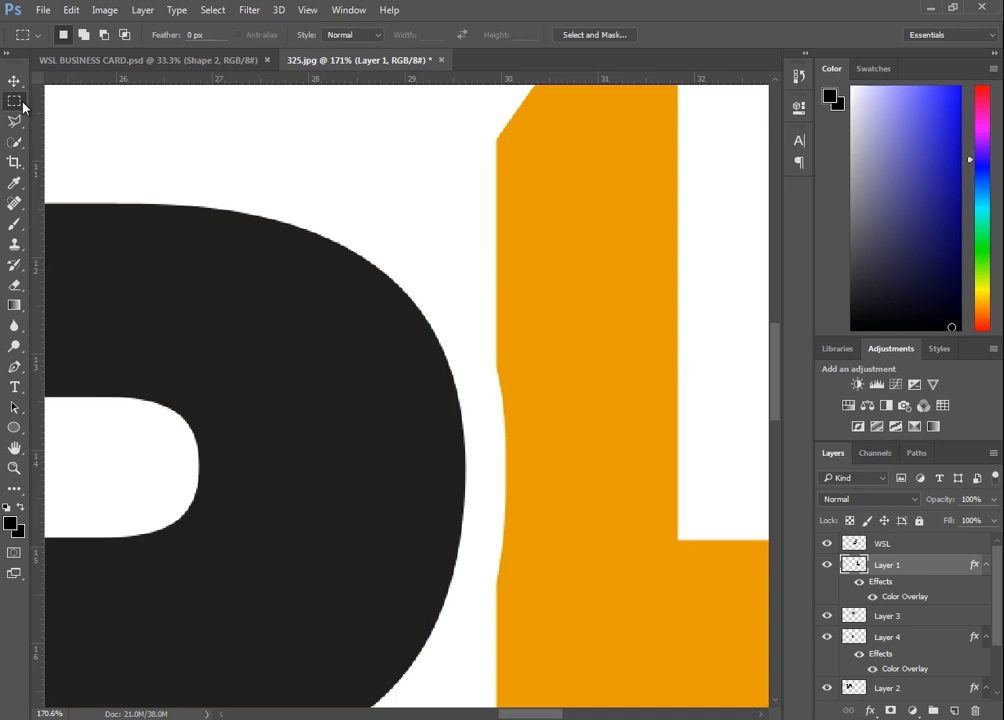
pyautogui.moveTo(512, 149); pyautogui.dragTo(549, 680)
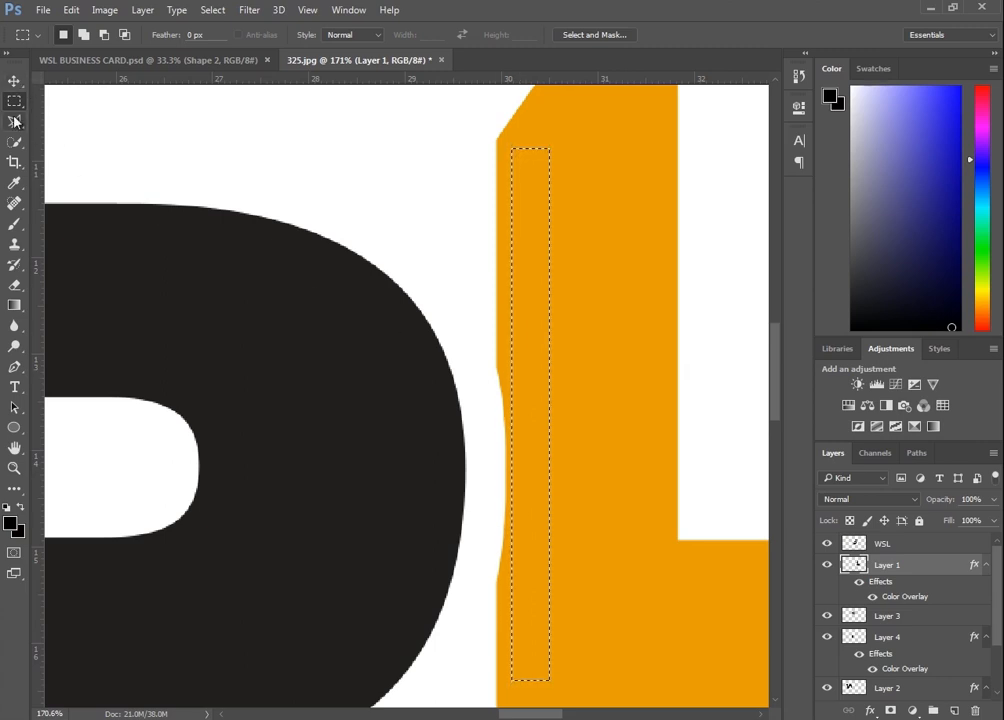
pyautogui.click(14, 83)
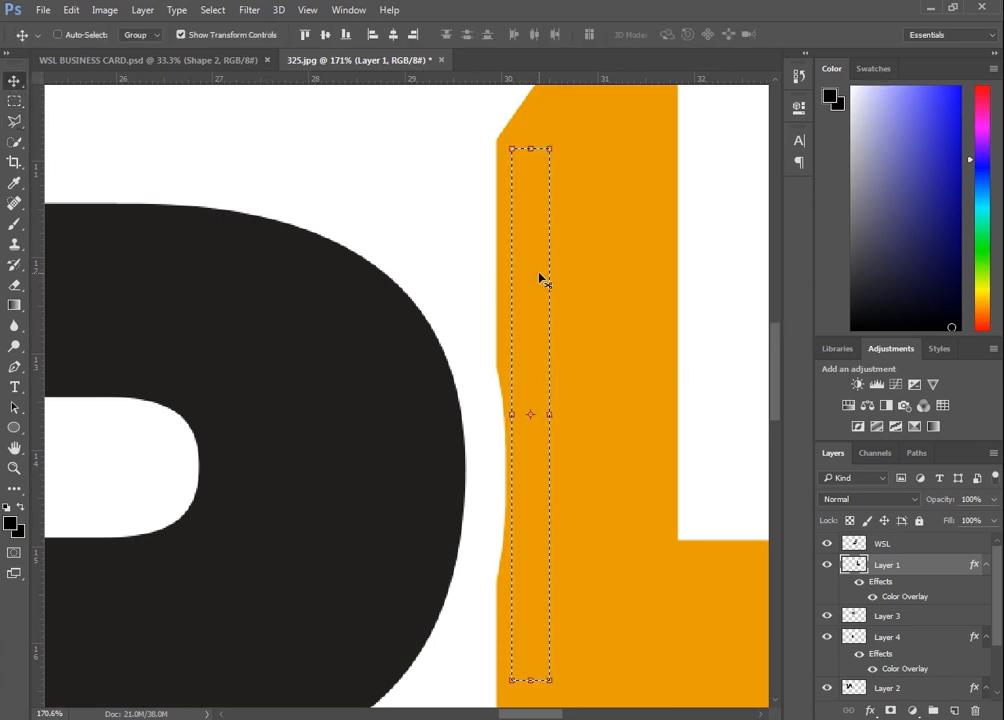
pyautogui.moveTo(540, 278); pyautogui.dragTo(529, 278)
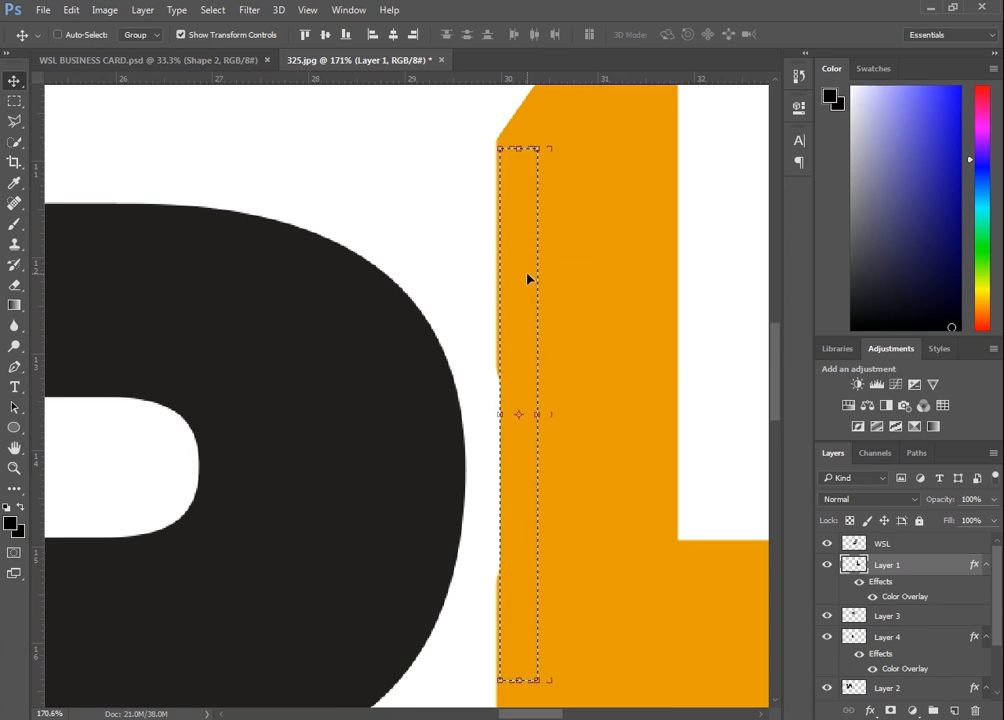
pyautogui.press('Left')
pyautogui.press('Left')
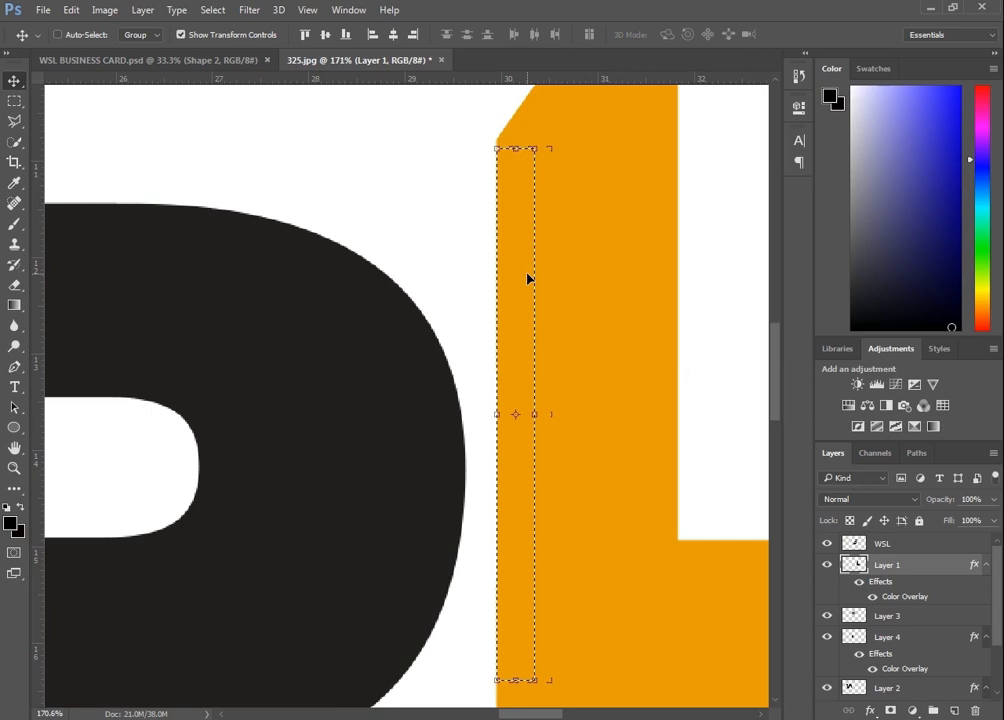
pyautogui.scroll(-2, 529, 281)
pyautogui.scroll(-6, 529, 285)
pyautogui.hotkey('ctrl', 't')
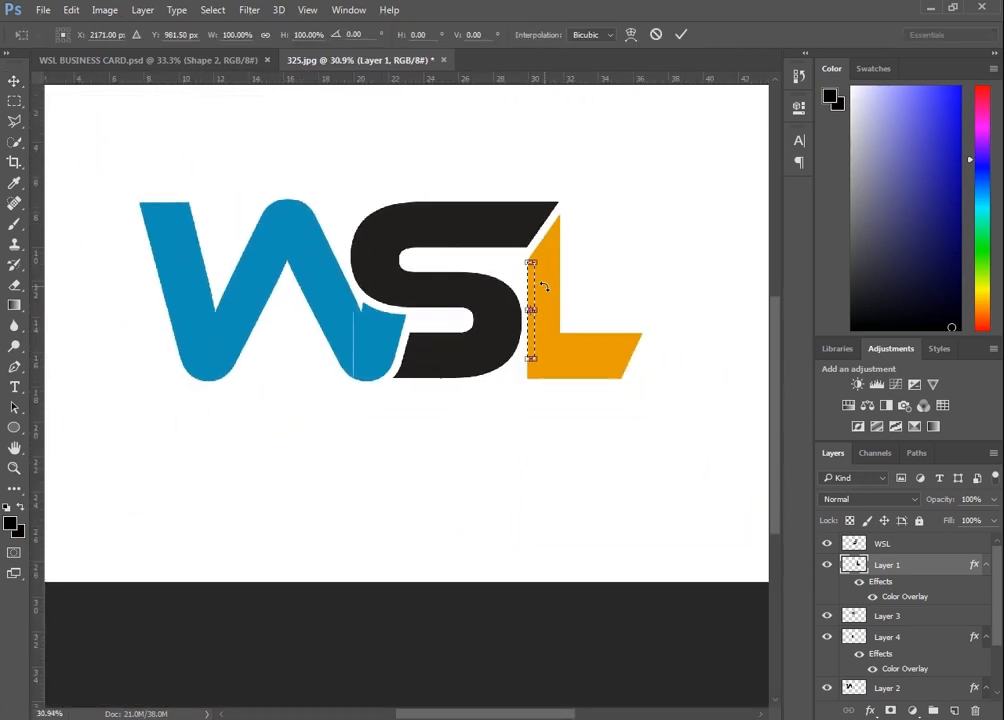
pyautogui.click(681, 34)
# Marquee a thin band across the top of the L's foot, delete it, and deselect
pyautogui.scroll(4, 590, 340)
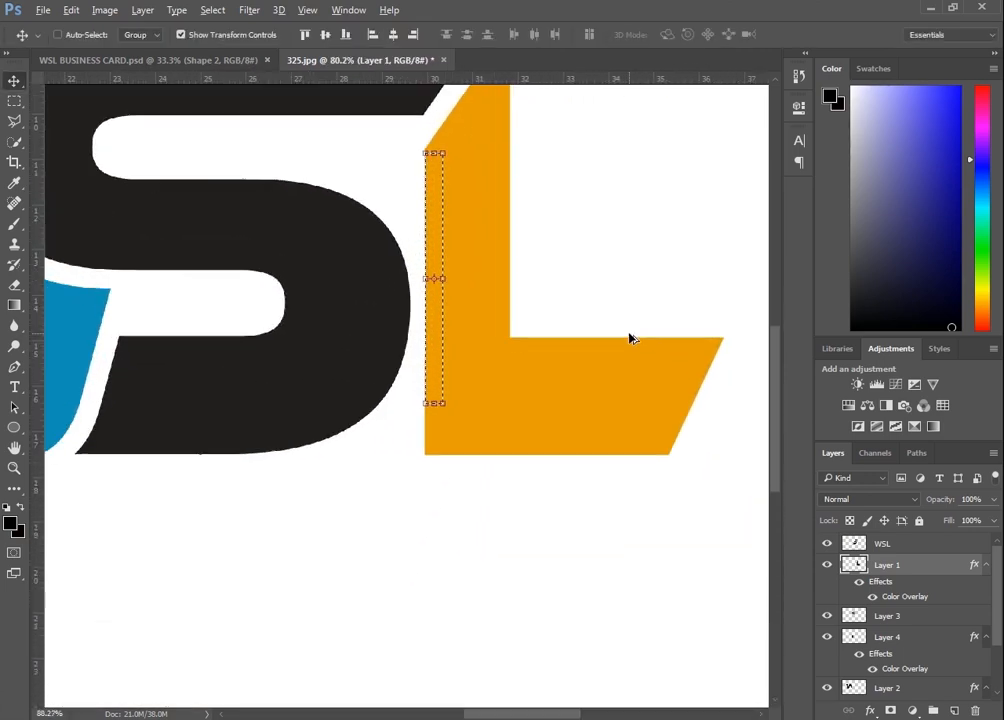
pyautogui.click(14, 101)
pyautogui.moveTo(758, 323); pyautogui.dragTo(500, 357)
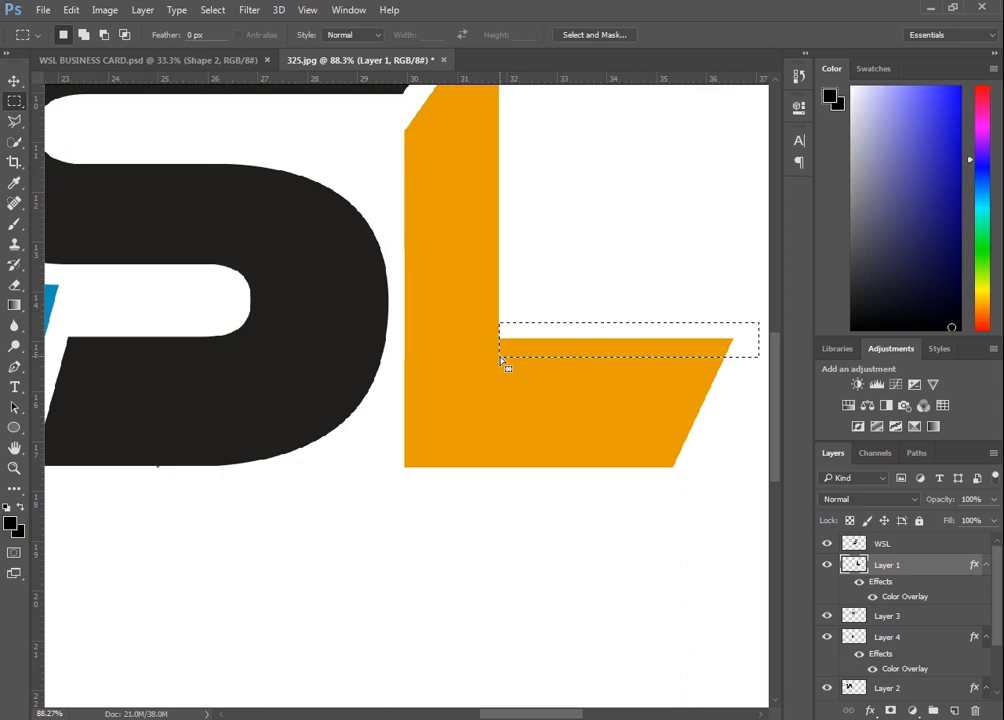
pyautogui.press('Delete')
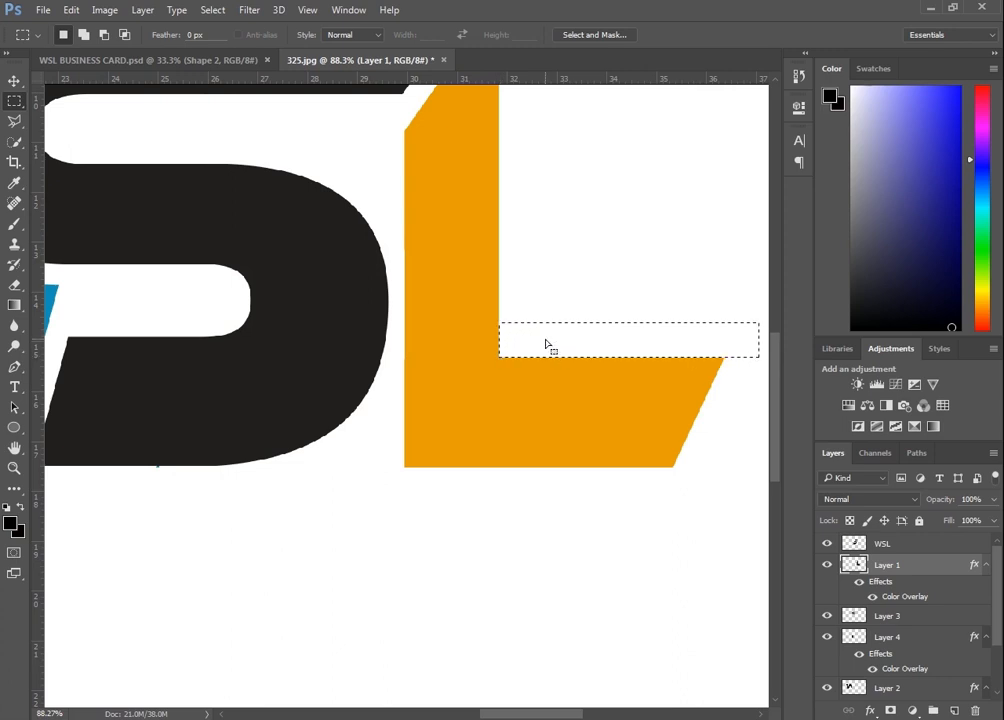
pyautogui.scroll(-6, 546, 345)
pyautogui.hotkey('ctrl', 'd')
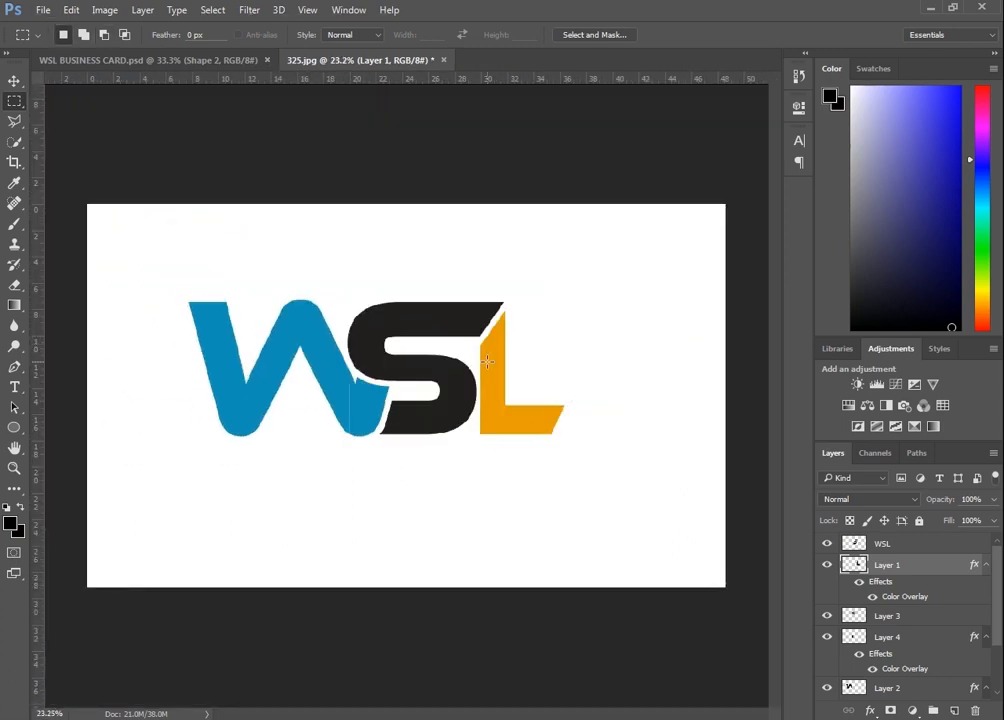
# Select the layers from WSL down to Layer 2, merge them into one layer, and hide that merged layer
pyautogui.click(14, 80)
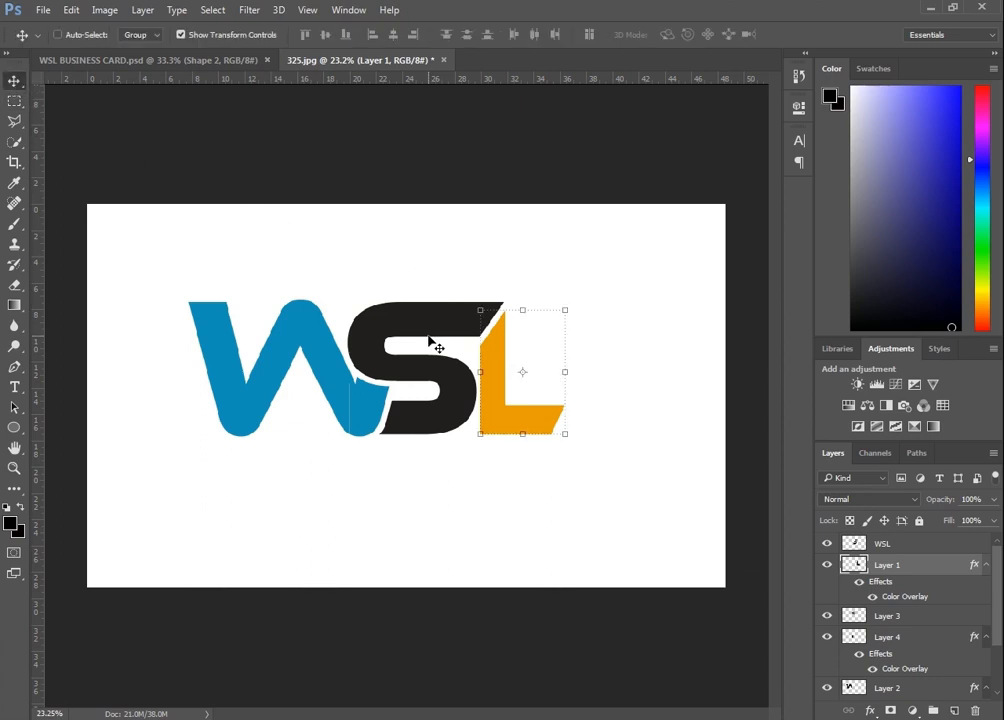
pyautogui.click(897, 549)
pyautogui.scroll(-3, 900, 636)
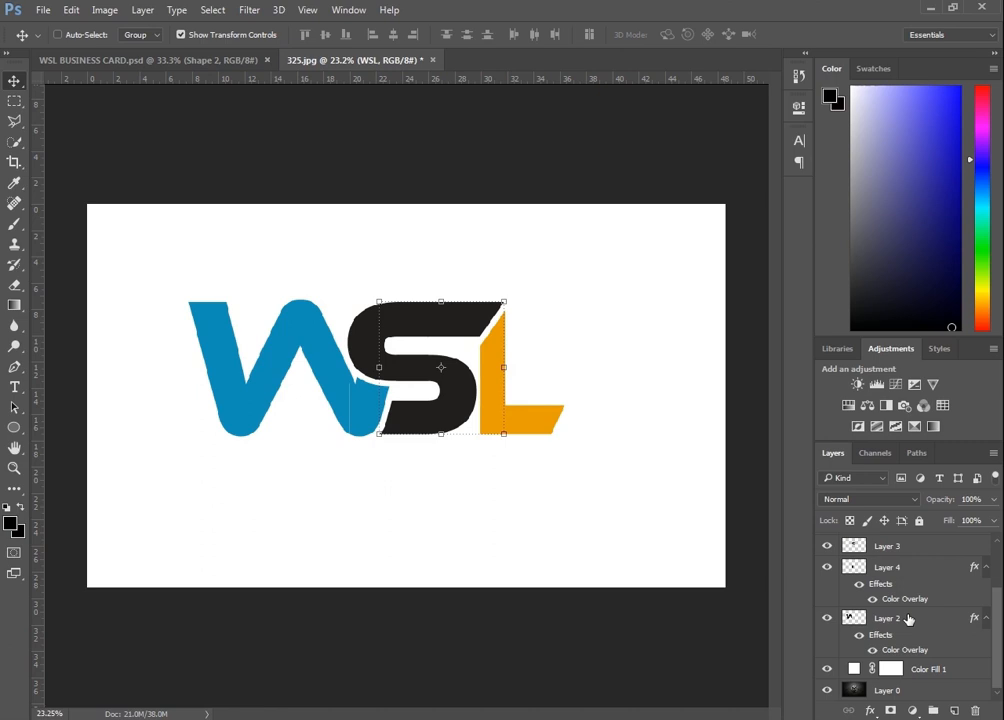
pyautogui.keyDown('shift'); pyautogui.click(908, 620); pyautogui.keyUp('shift')
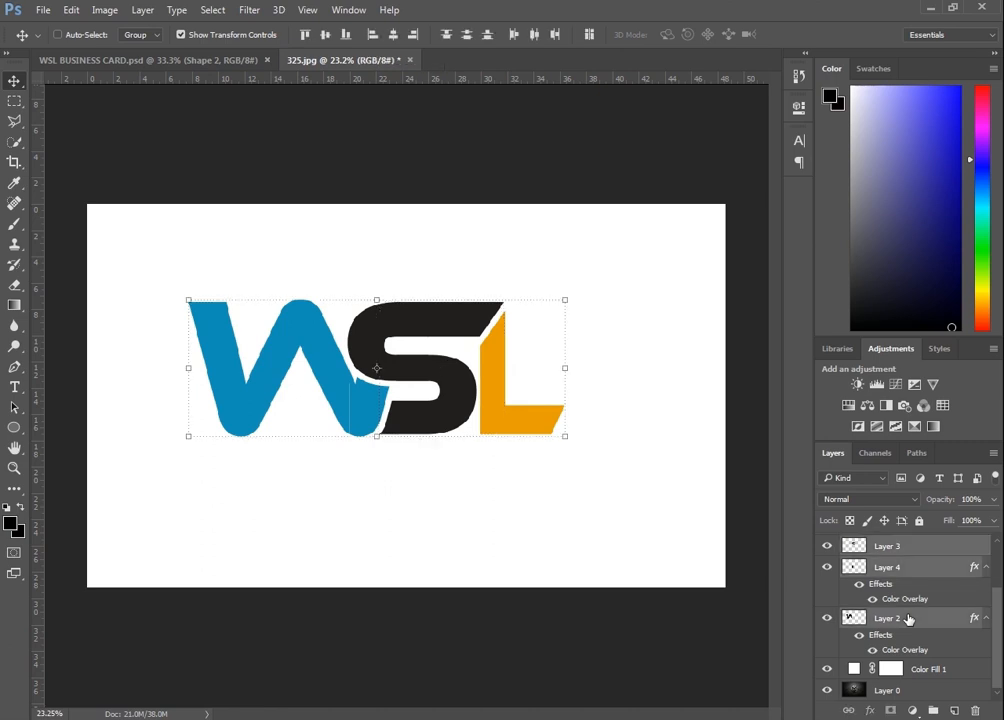
pyautogui.rightClick(908, 620)
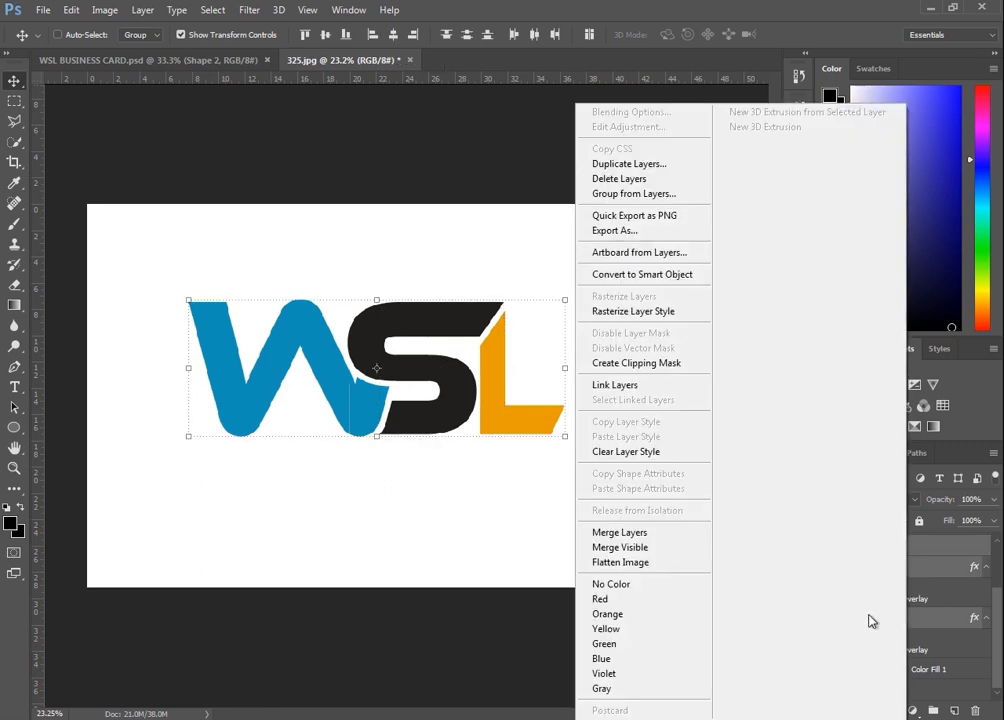
pyautogui.click(662, 534)
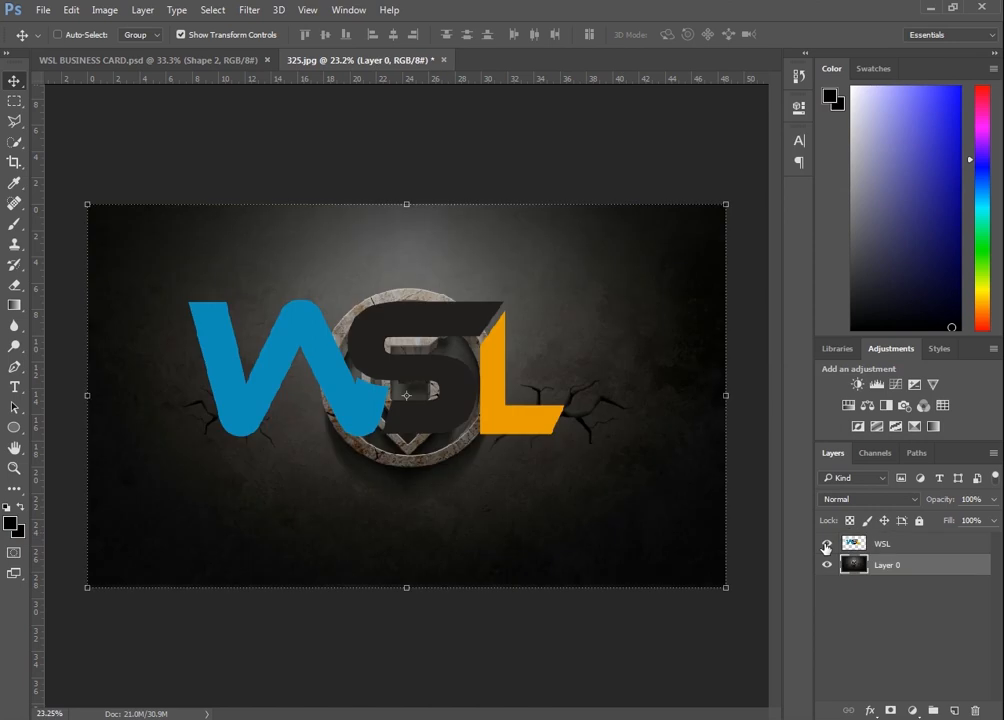
pyautogui.click(826, 544)
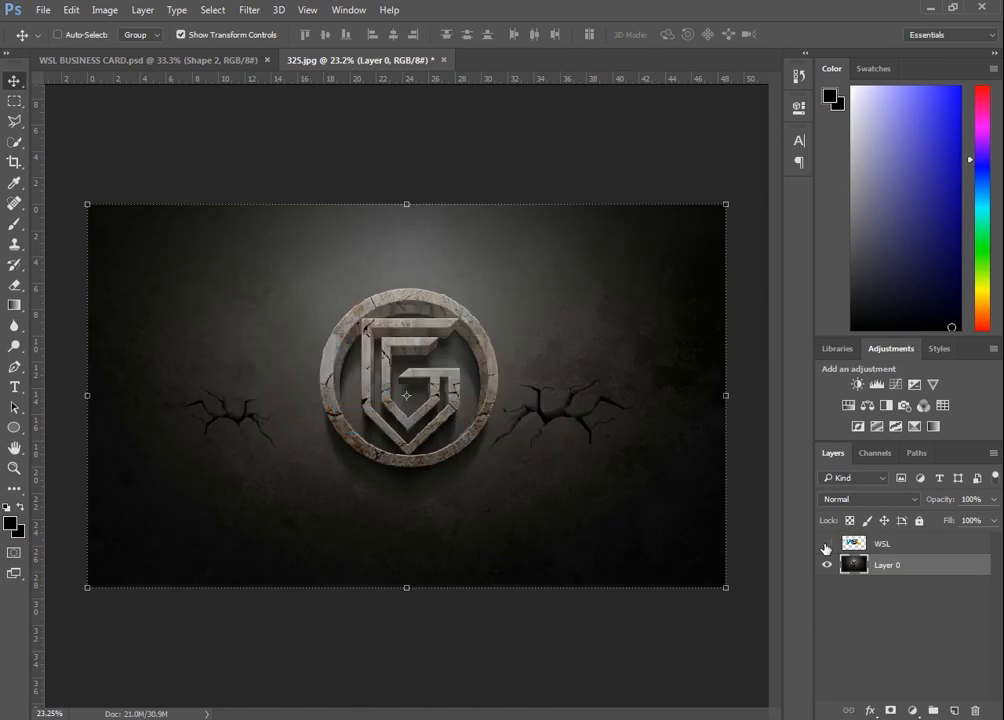